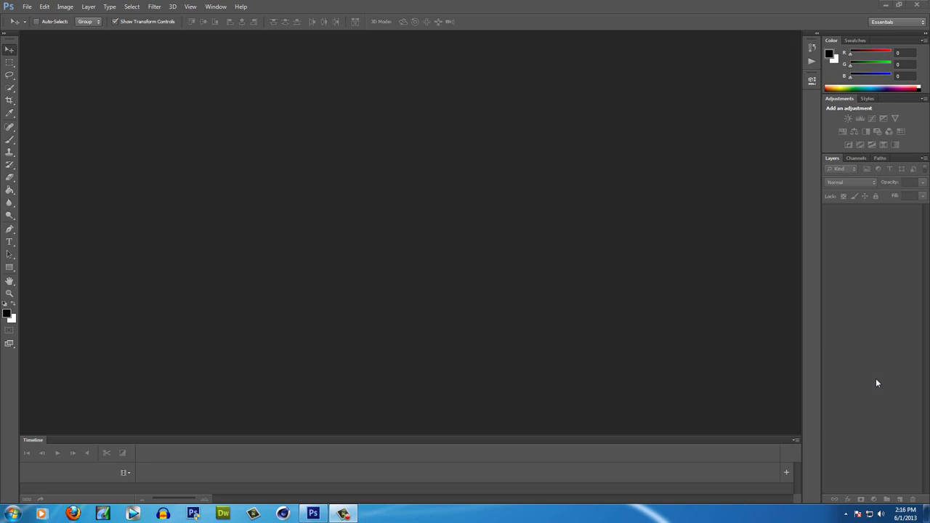
- Restore the Photoshop window and open Weapon_camo_menu_red_urban in Windows Photo Viewer
{"action": "double_click", "coordinate": [420, 5]}
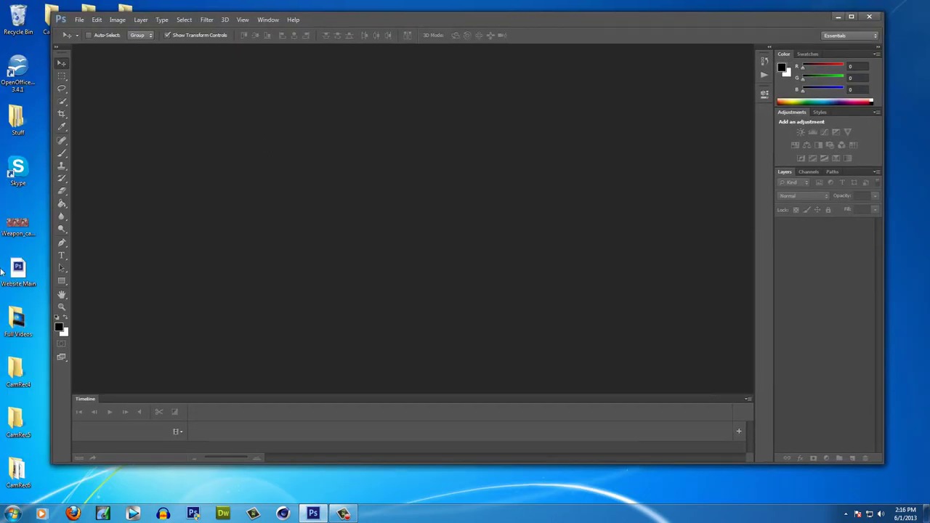
{"action": "double_click", "coordinate": [21, 238]}
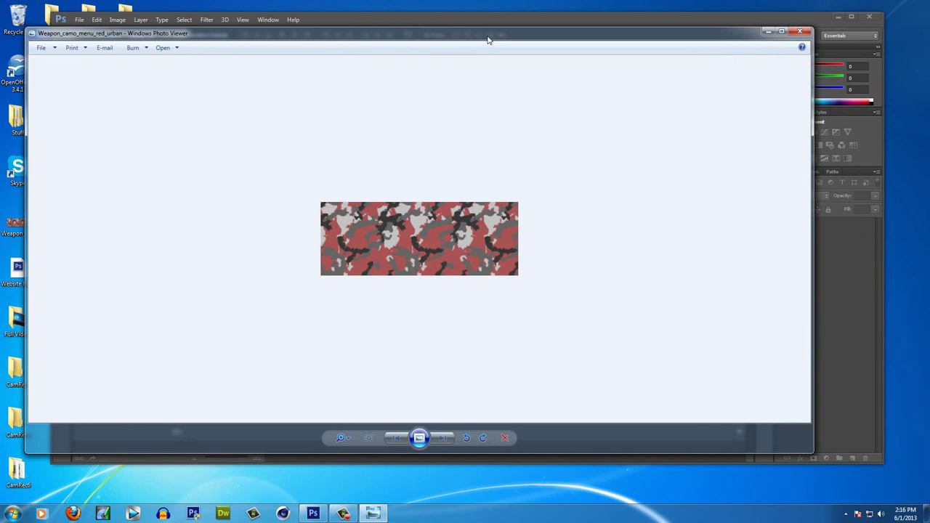
- Move the Photo Viewer window slightly lower, then close the camo reference image
{"action": "left_click_drag", "start_coordinate": [489, 40], "coordinate": [494, 90]}
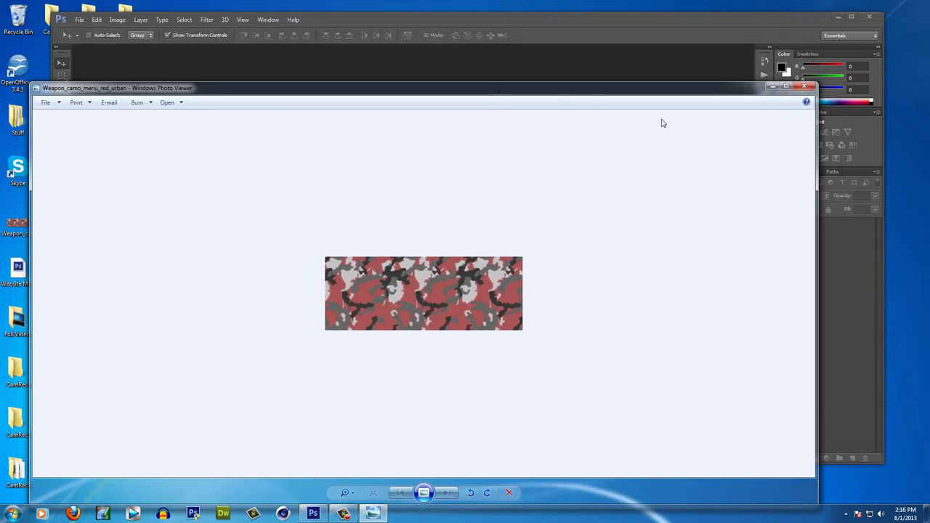
{"action": "left_click", "coordinate": [802, 88]}
- Maximize Photoshop and create a blank 1920×1080, 300 ppi document, Untitled-1
{"action": "left_click_drag", "start_coordinate": [546, 13], "coordinate": [551, 0]}
{"action": "left_click", "coordinate": [27, 6]}
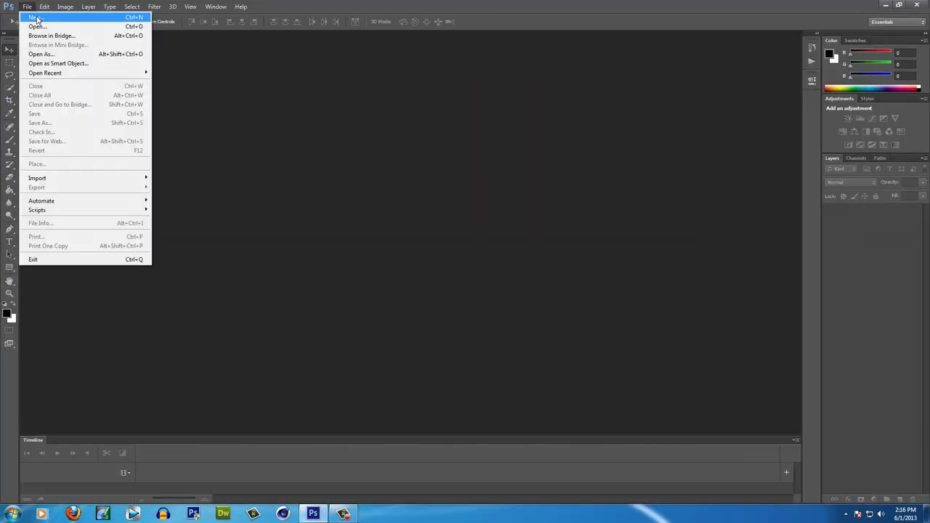
{"action": "left_click", "coordinate": [37, 19]}
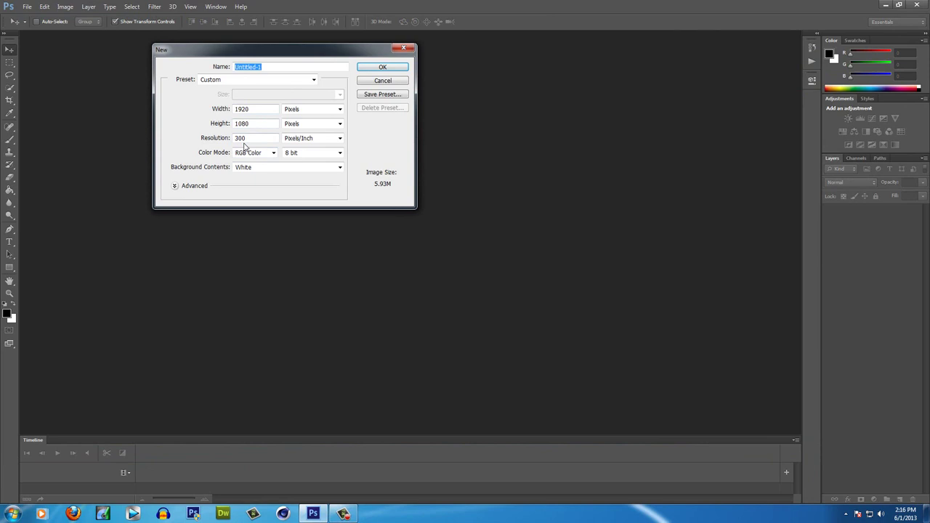
{"action": "left_click", "coordinate": [372, 67]}
- Create a second blank 1920×1080, 300 ppi document, Untitled-2
{"action": "left_click", "coordinate": [27, 7]}
{"action": "left_click", "coordinate": [36, 16]}
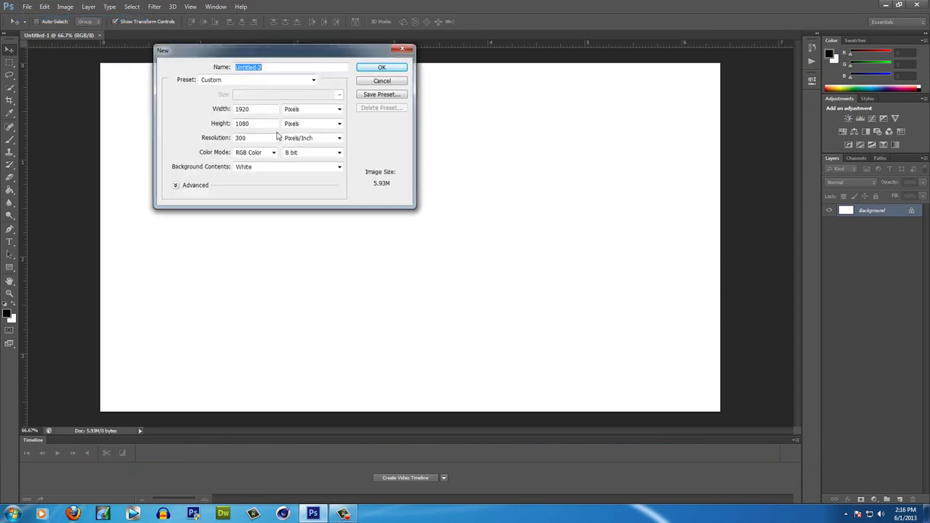
{"action": "left_click", "coordinate": [383, 67]}
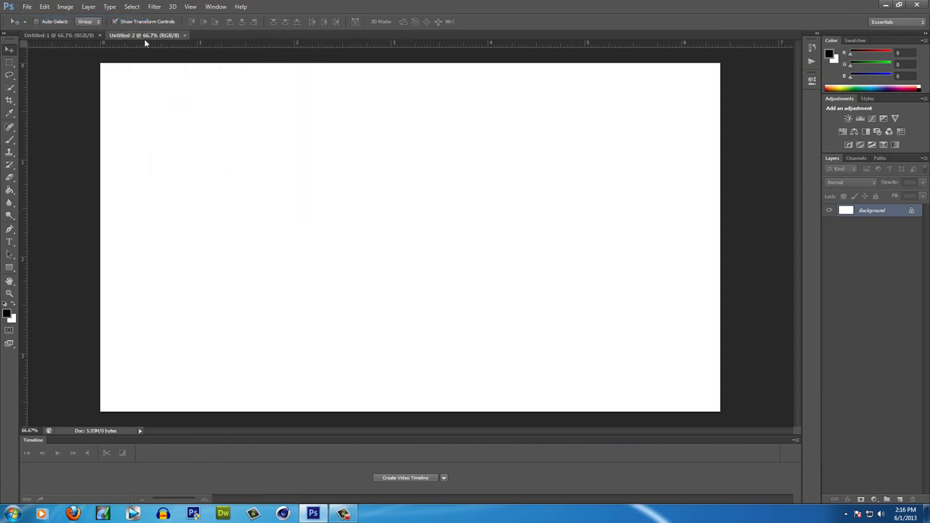
- Place Weapon_camo_menu_red_urban into Untitled-2 and sample its light grey (195,195,195) as foreground
{"action": "left_click", "coordinate": [27, 6]}
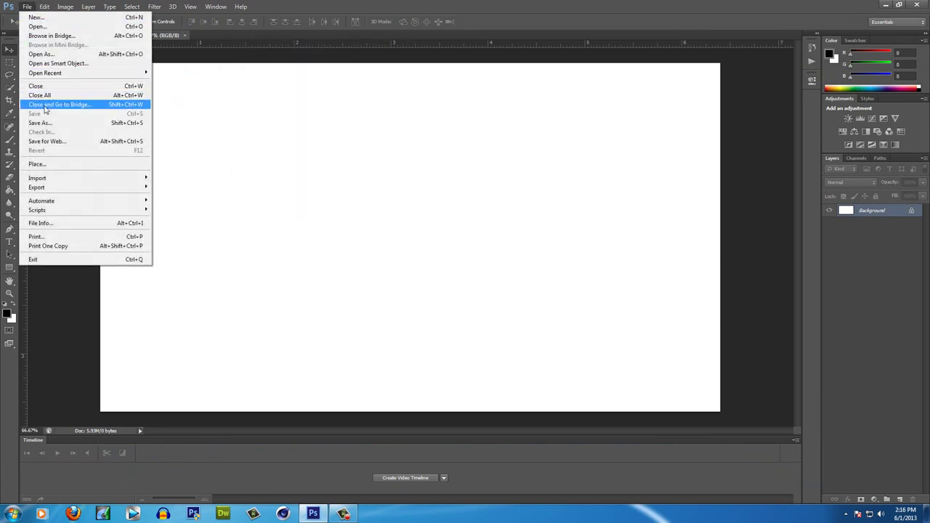
{"action": "left_click", "coordinate": [66, 165]}
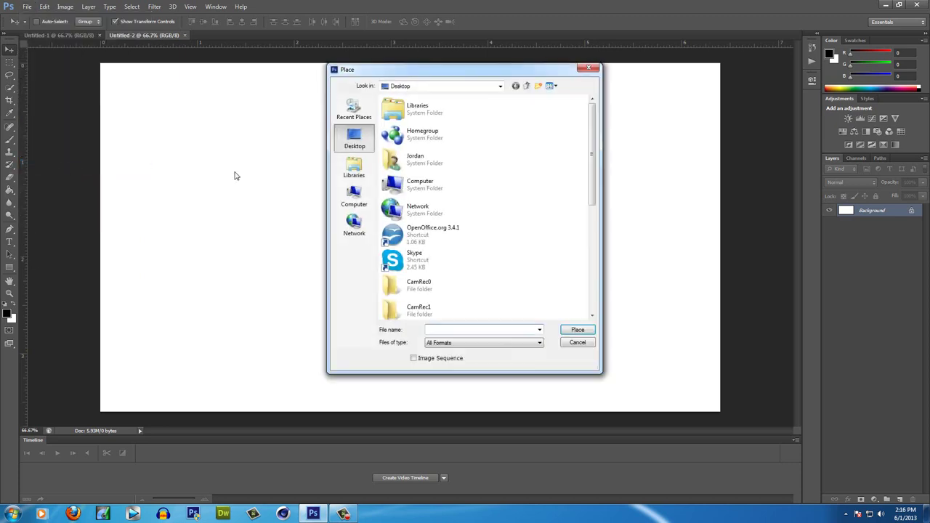
{"action": "scroll", "coordinate": [523, 223], "scroll_direction": "down", "scroll_amount": 5}
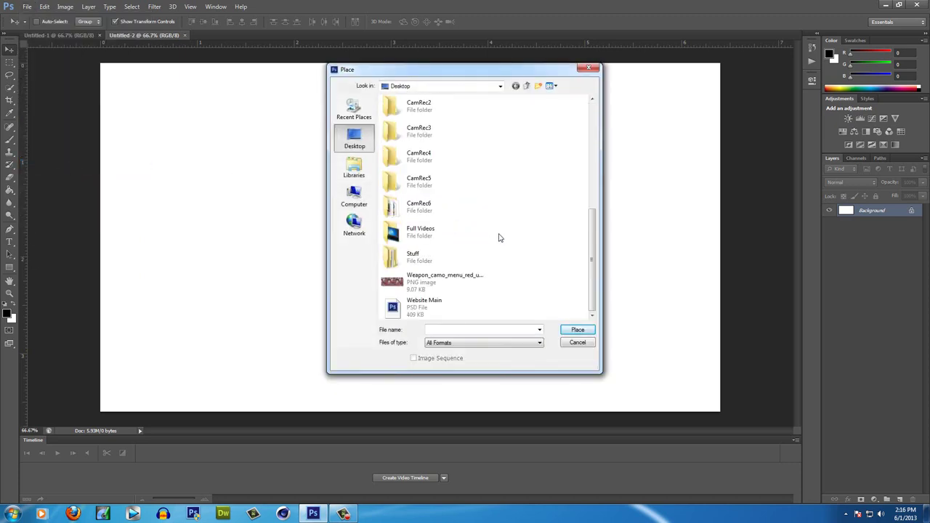
{"action": "double_click", "coordinate": [440, 278]}
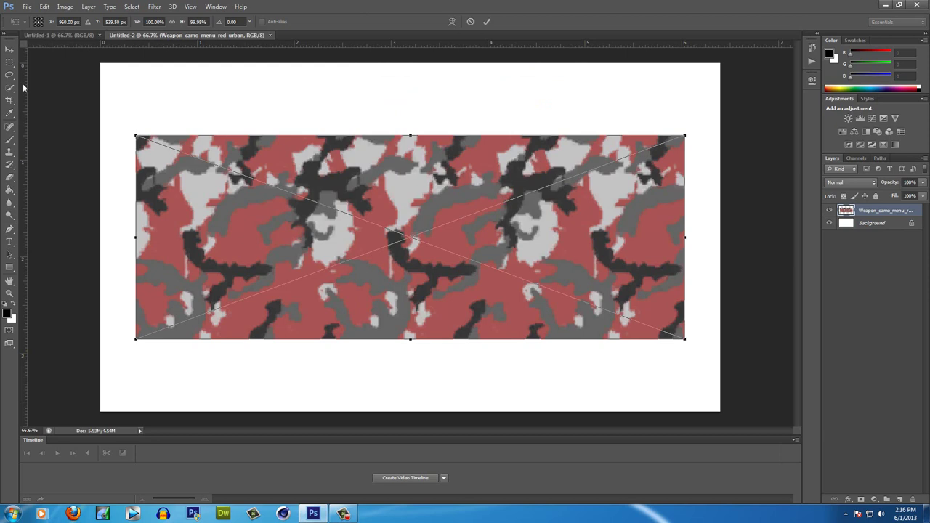
{"action": "left_click", "coordinate": [10, 50]}
{"action": "key", "text": "Return"}
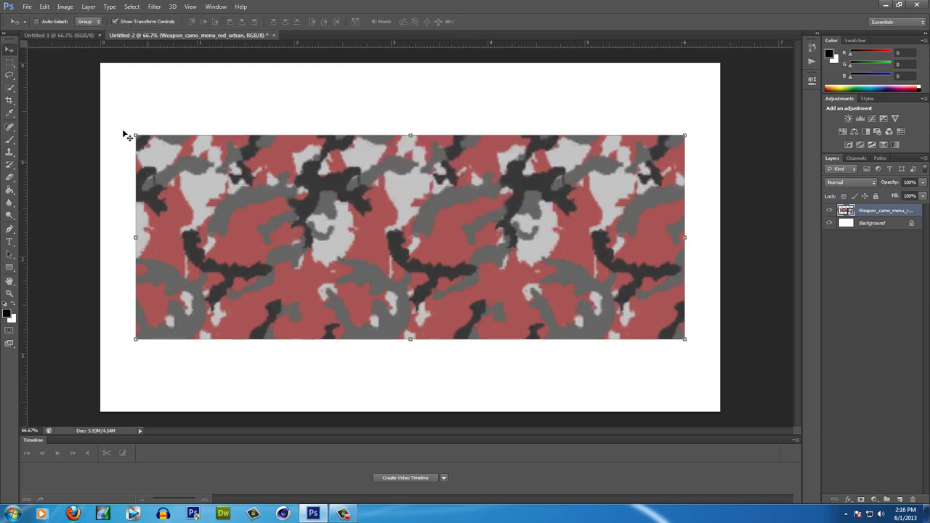
{"action": "left_click", "coordinate": [10, 112]}
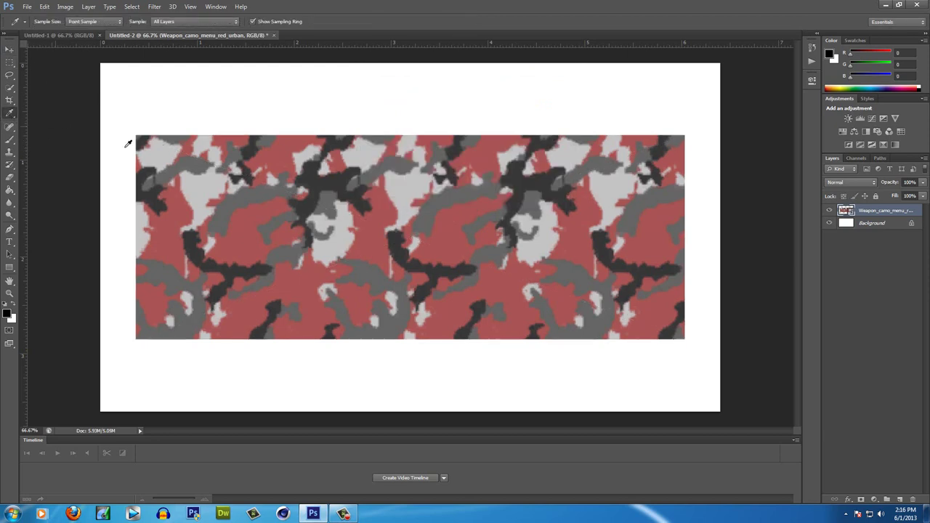
{"action": "left_click", "coordinate": [209, 179]}
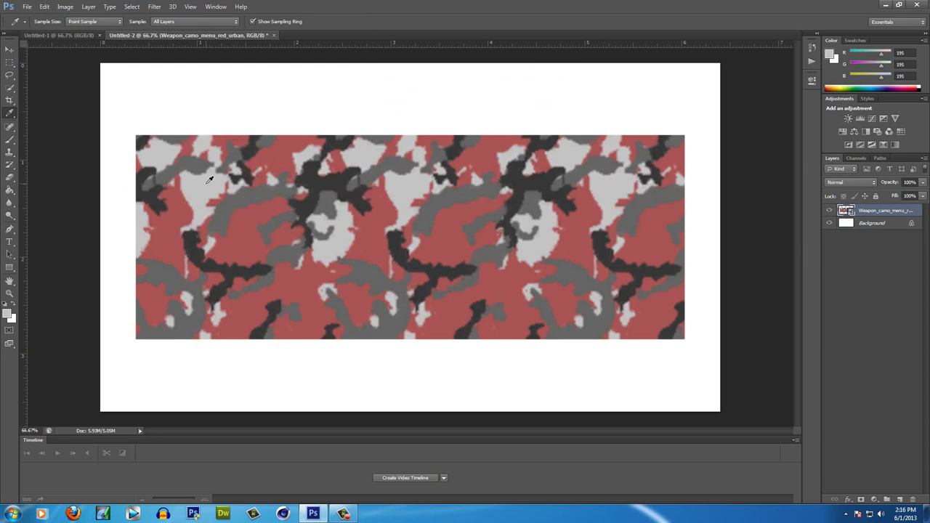
- Fill Untitled-1's white background with the light grey using the Paint Bucket
{"action": "left_click", "coordinate": [56, 36]}
{"action": "left_click", "coordinate": [10, 190]}
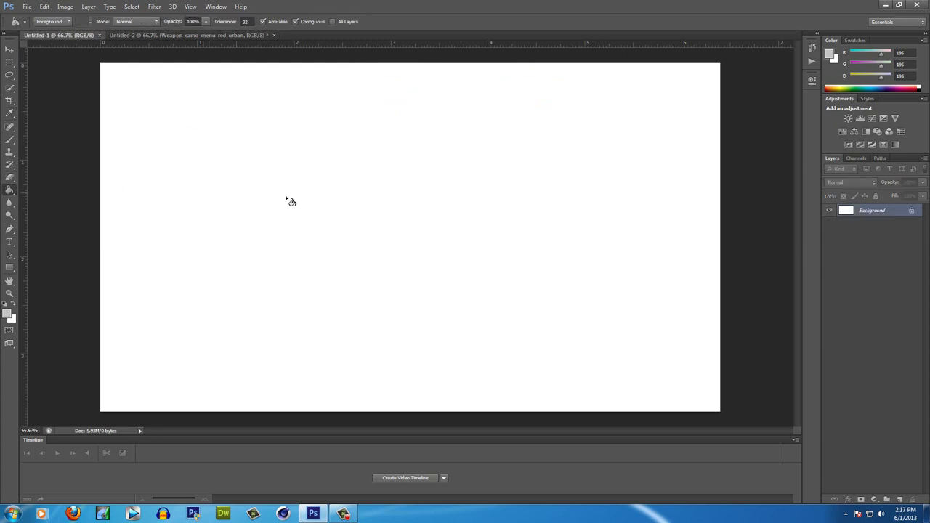
{"action": "left_click", "coordinate": [461, 268]}
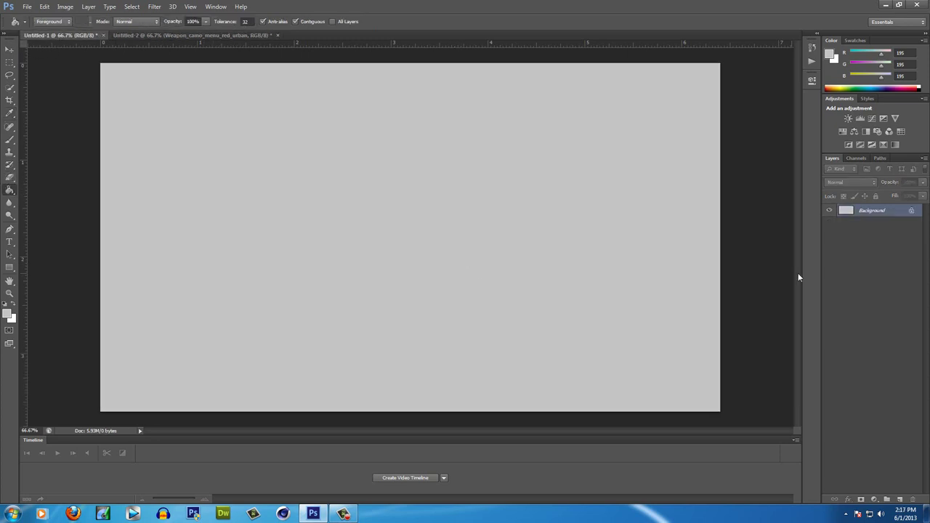
- Add a new empty Layer 1 from the Layers panel menu
{"action": "left_click", "coordinate": [923, 160]}
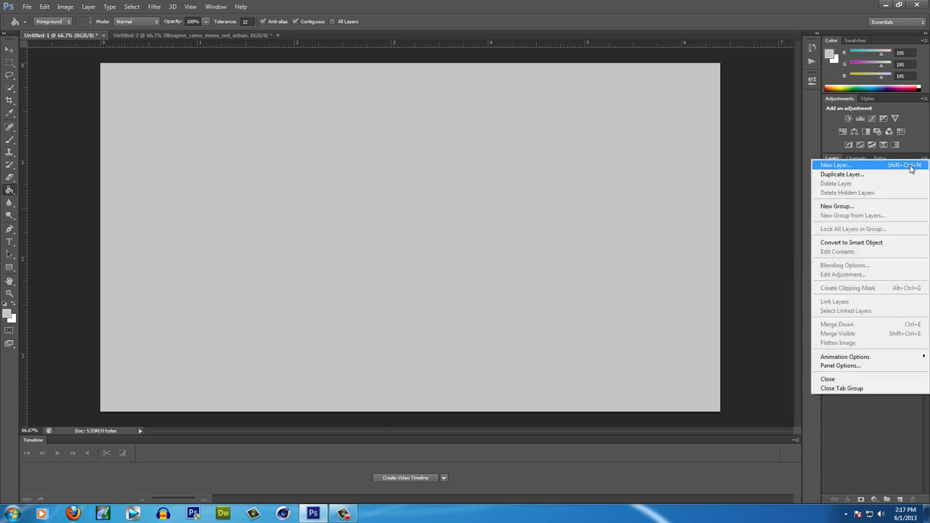
{"action": "left_click", "coordinate": [911, 166]}
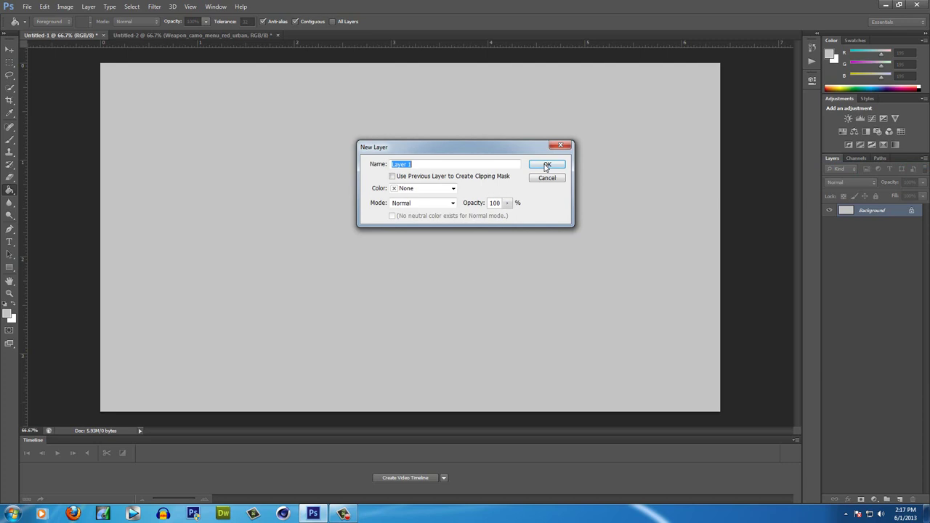
{"action": "left_click", "coordinate": [548, 165]}
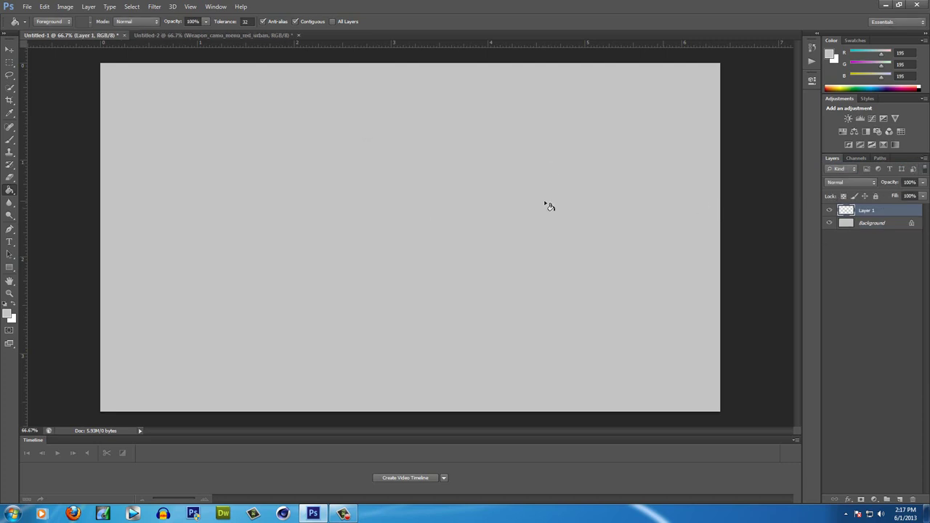
- Reset to default black and white colours and render Clouds onto Layer 1
{"action": "left_click", "coordinate": [10, 49]}
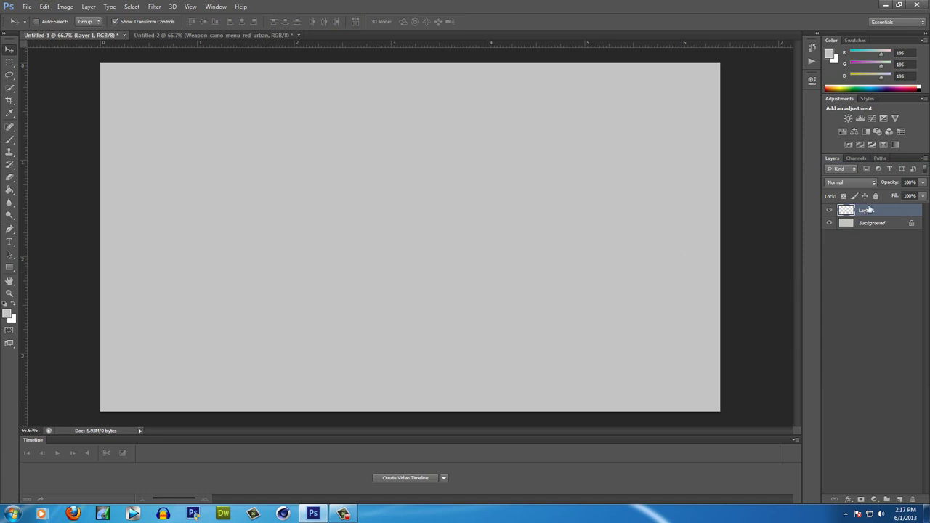
{"action": "left_click", "coordinate": [6, 306]}
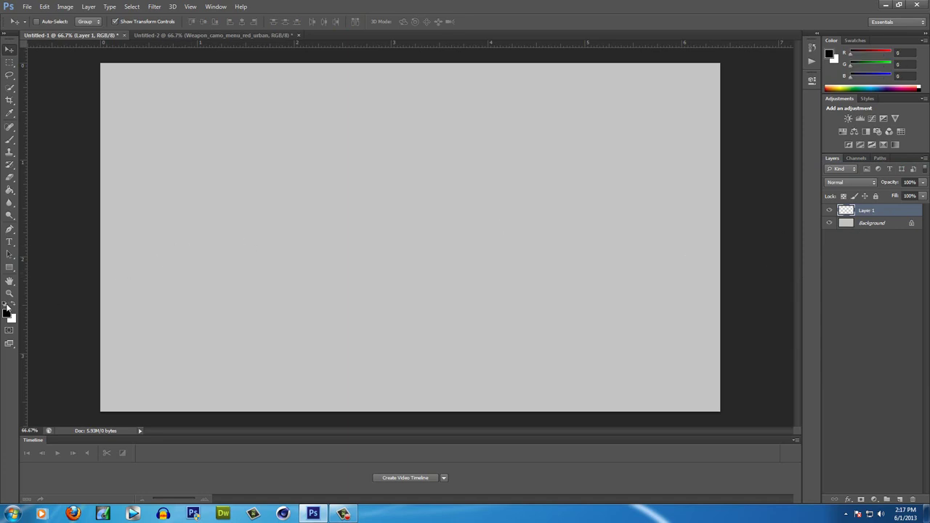
{"action": "left_click", "coordinate": [154, 6]}
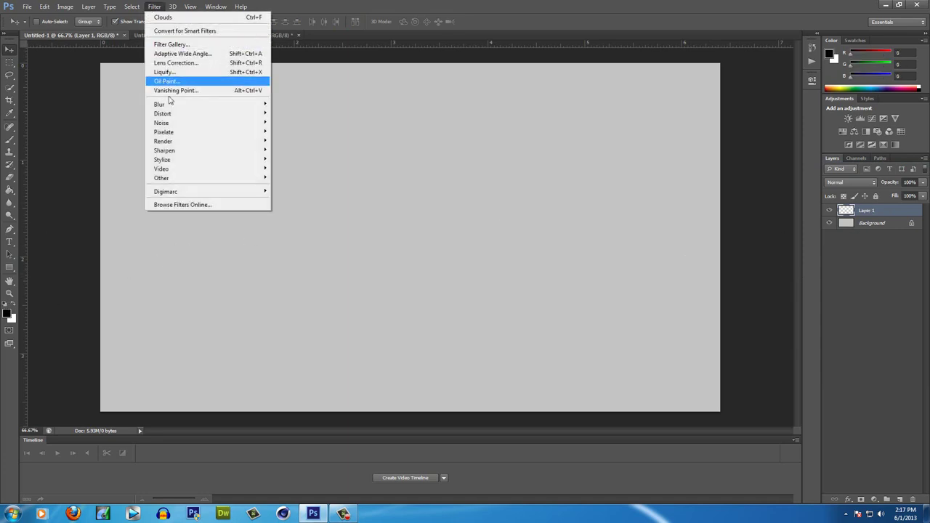
{"action": "mouse_move", "coordinate": [183, 141]}
{"action": "left_click", "coordinate": [297, 142]}
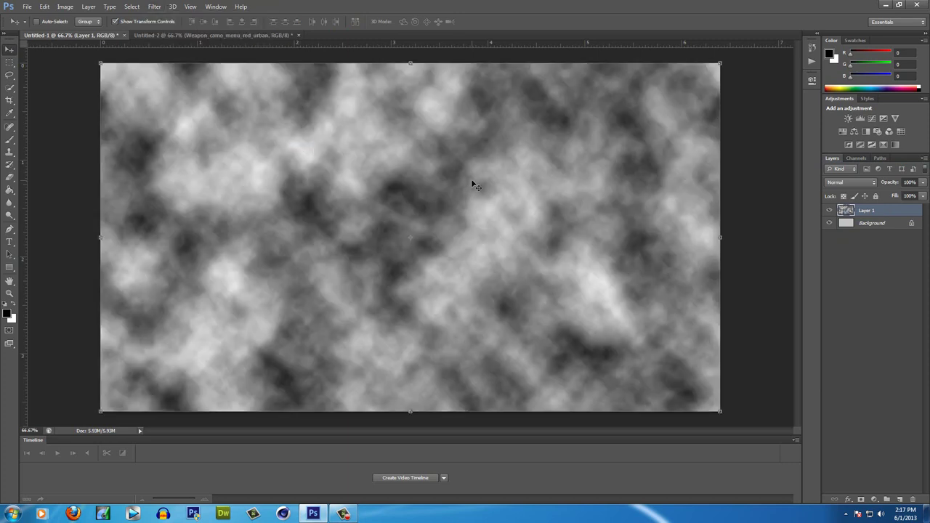
- Set Levels input values to 117 and 119 for hard black-and-white blobs
{"action": "key", "text": "ctrl+l"}
{"action": "left_click_drag", "start_coordinate": [380, 220], "coordinate": [437, 221]}
{"action": "left_click_drag", "start_coordinate": [504, 220], "coordinate": [398, 223]}
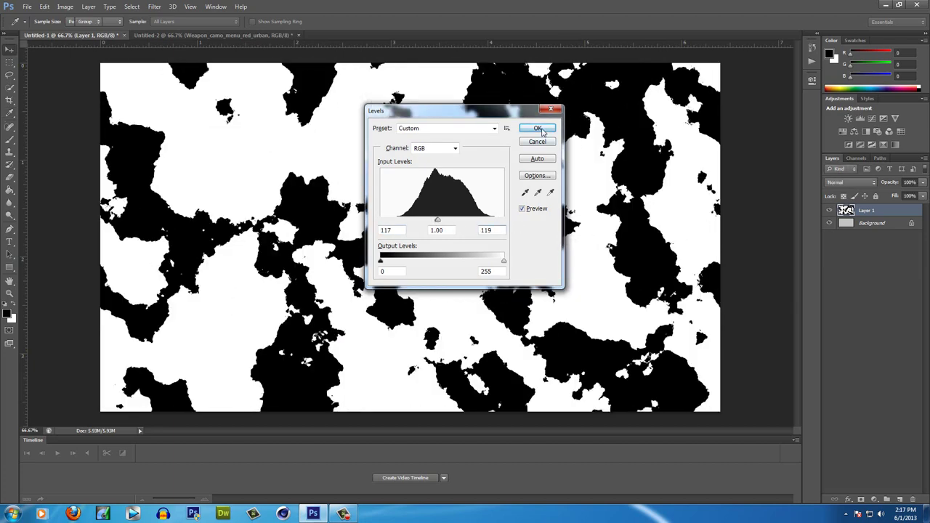
- Apply the Levels adjustment and select the white areas with Color Range
{"action": "left_click", "coordinate": [538, 128]}
{"action": "left_click", "coordinate": [133, 7]}
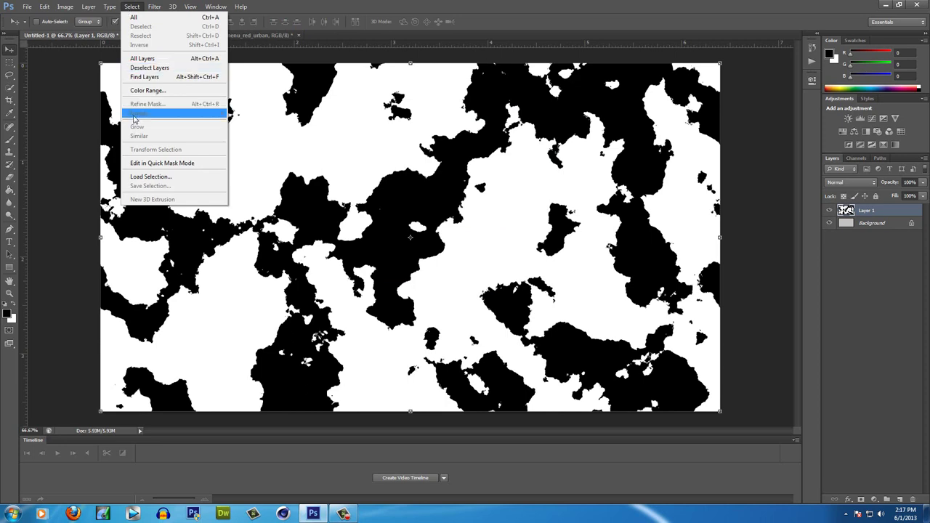
{"action": "left_click", "coordinate": [145, 90]}
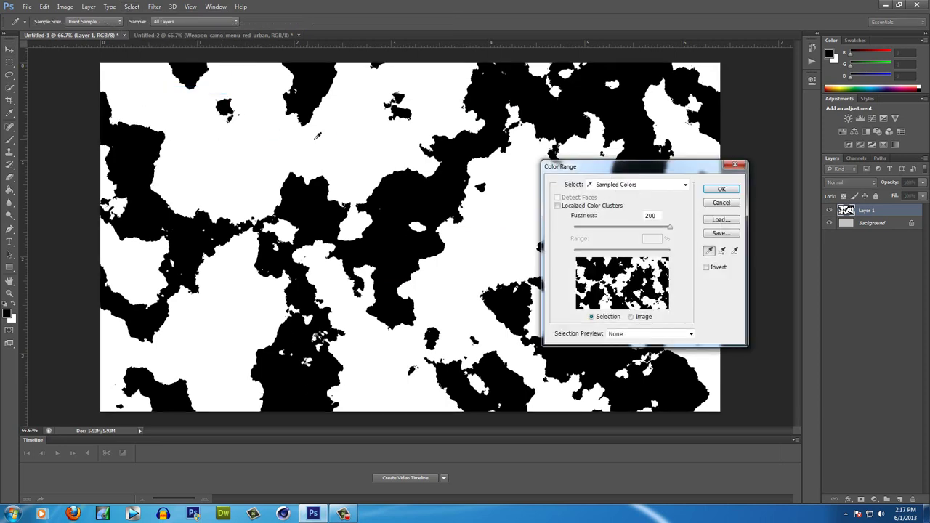
{"action": "left_click", "coordinate": [727, 189]}
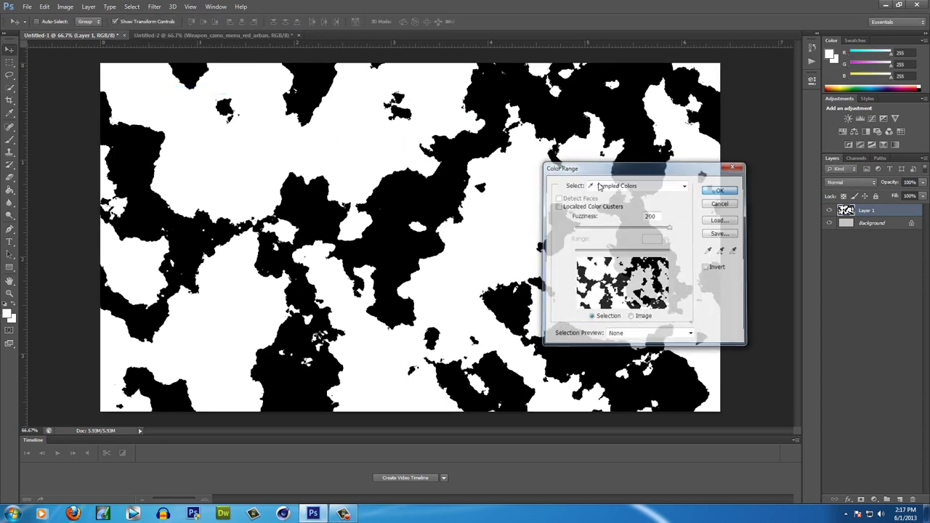
- Smooth the selection, delete the white areas from Layer 1, and deselect
{"action": "left_click", "coordinate": [132, 7]}
{"action": "mouse_move", "coordinate": [146, 115]}
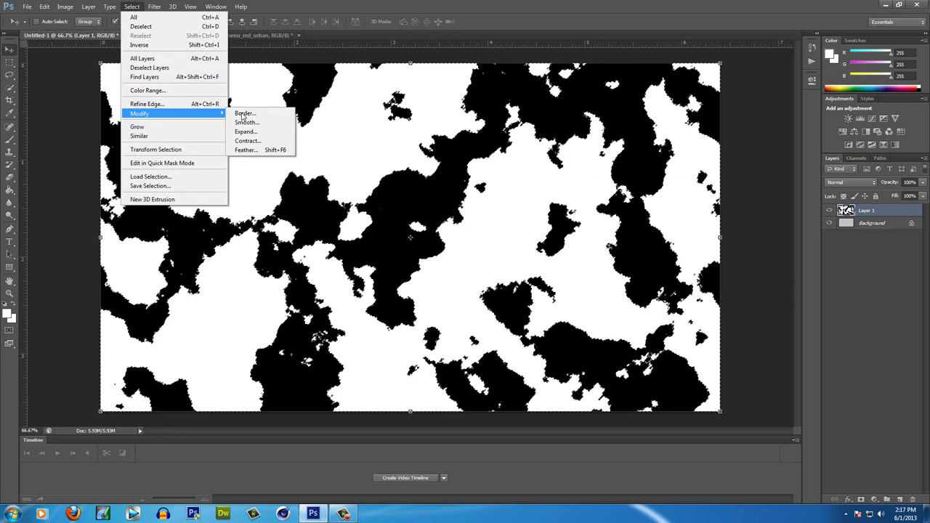
{"action": "left_click", "coordinate": [251, 124]}
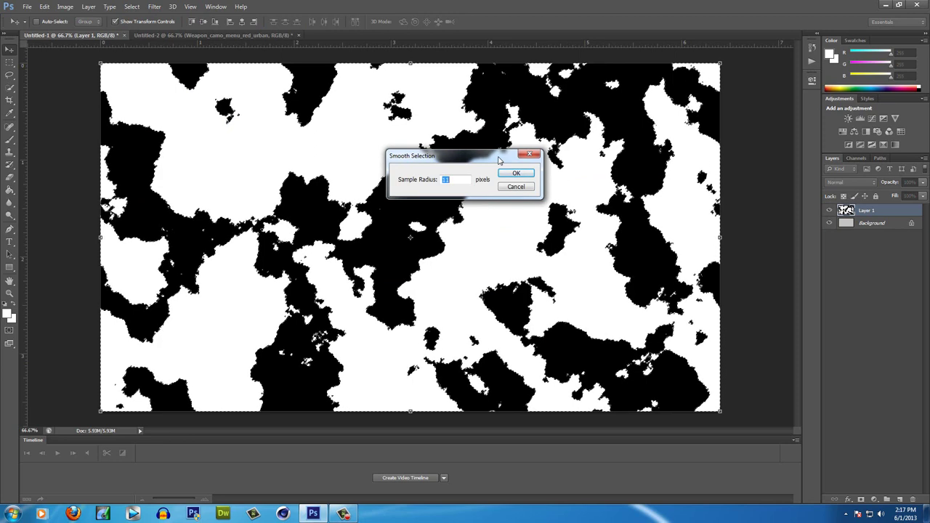
{"action": "left_click", "coordinate": [513, 174]}
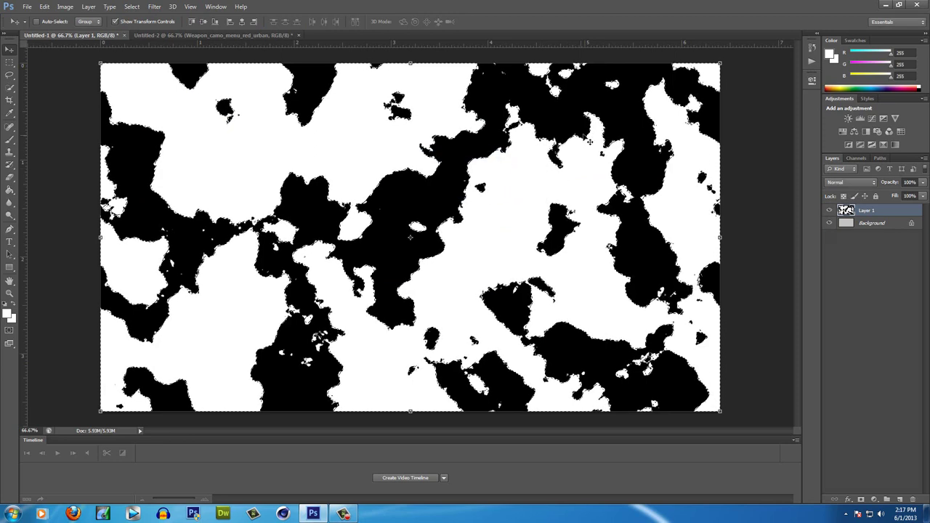
{"action": "key", "text": "Delete"}
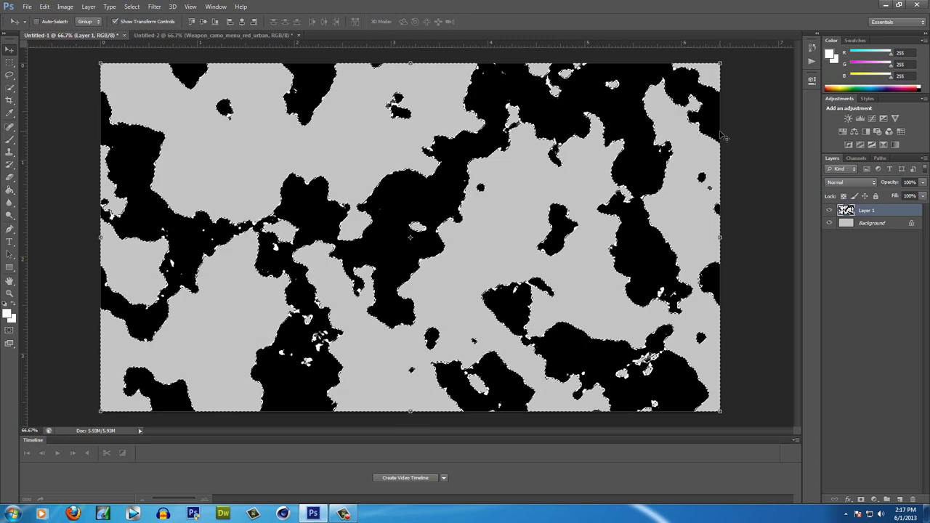
{"action": "key", "text": "ctrl+d"}
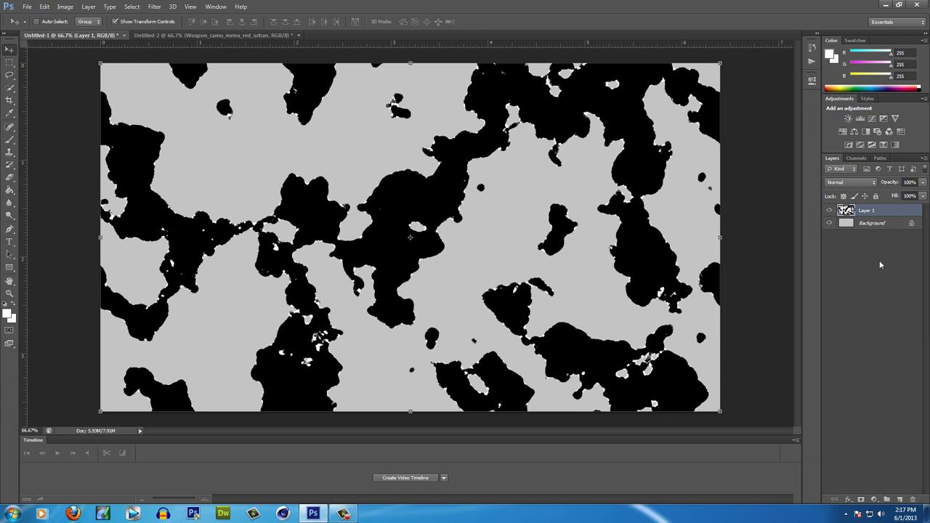
- Create Layer 2, reset colours to black and white, and hide Layer 1
{"action": "key", "text": "ctrl+shift+n"}
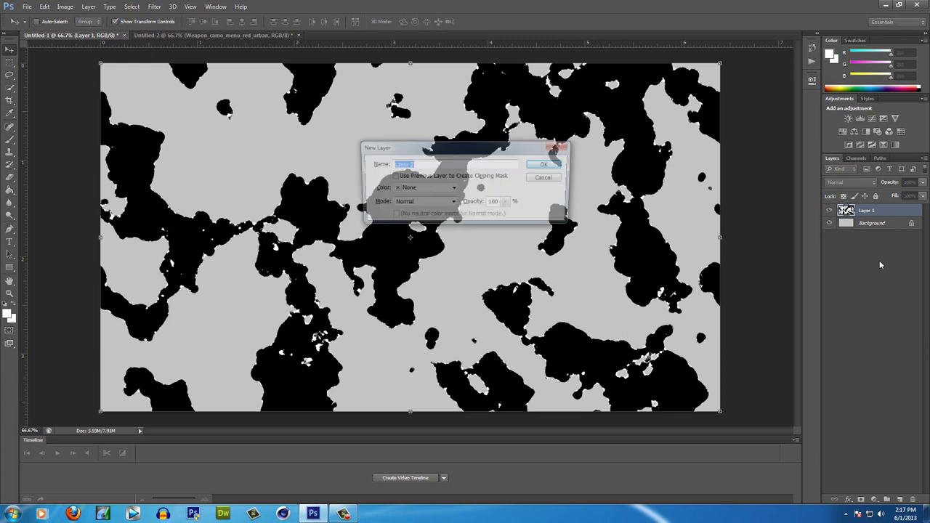
{"action": "left_click", "coordinate": [558, 166]}
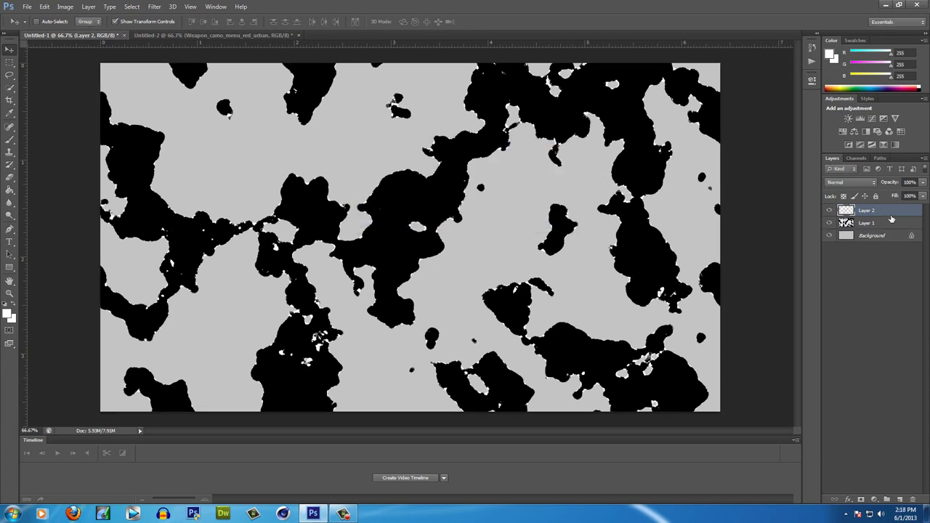
{"action": "left_click", "coordinate": [5, 307]}
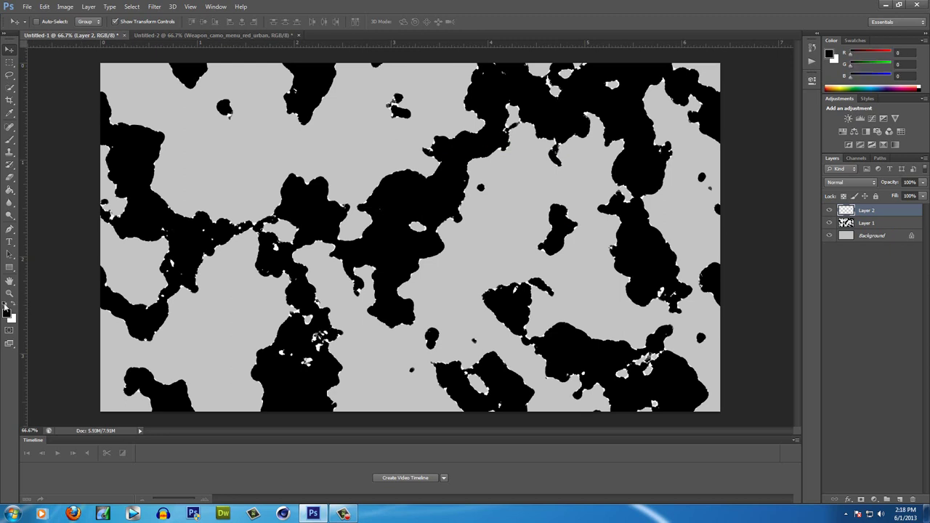
{"action": "left_click", "coordinate": [829, 223]}
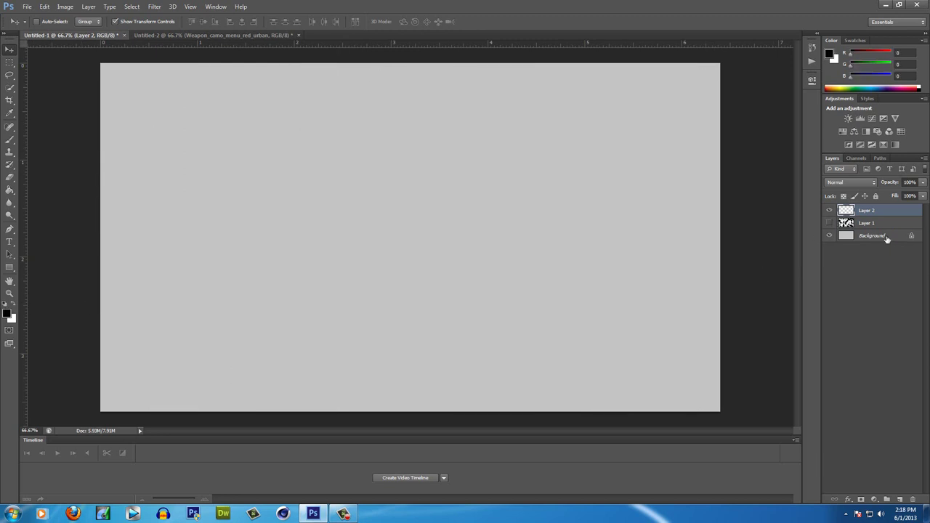
- Render Clouds on Layer 2 and threshold them with Levels at 122 and 124
{"action": "left_click", "coordinate": [155, 6]}
{"action": "mouse_move", "coordinate": [189, 141]}
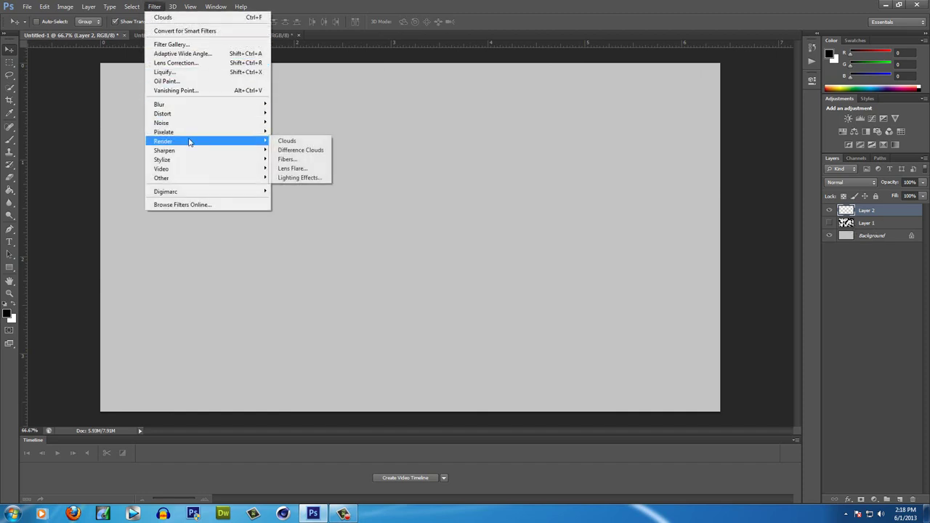
{"action": "left_click", "coordinate": [285, 143]}
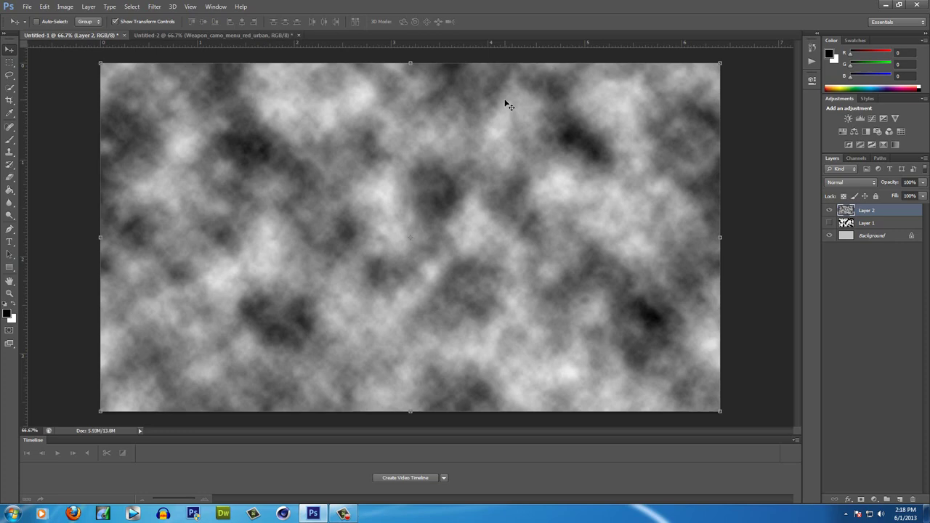
{"action": "key", "text": "ctrl+l"}
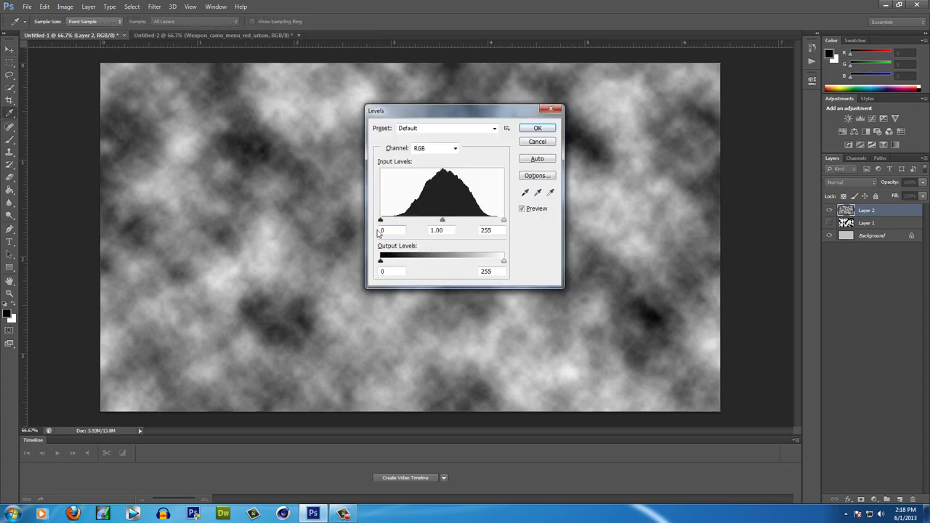
{"action": "left_click_drag", "start_coordinate": [380, 221], "coordinate": [440, 220]}
{"action": "left_click_drag", "start_coordinate": [503, 219], "coordinate": [442, 220]}
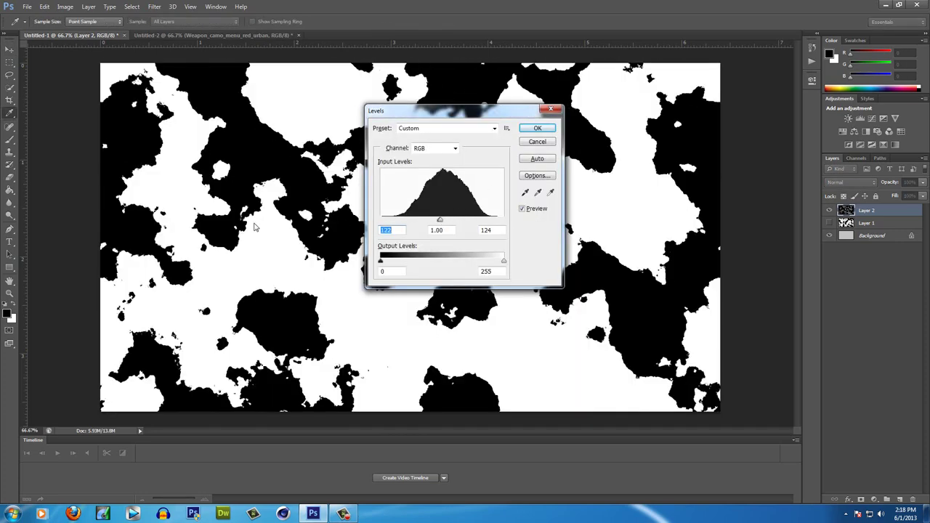
{"action": "left_click", "coordinate": [538, 128]}
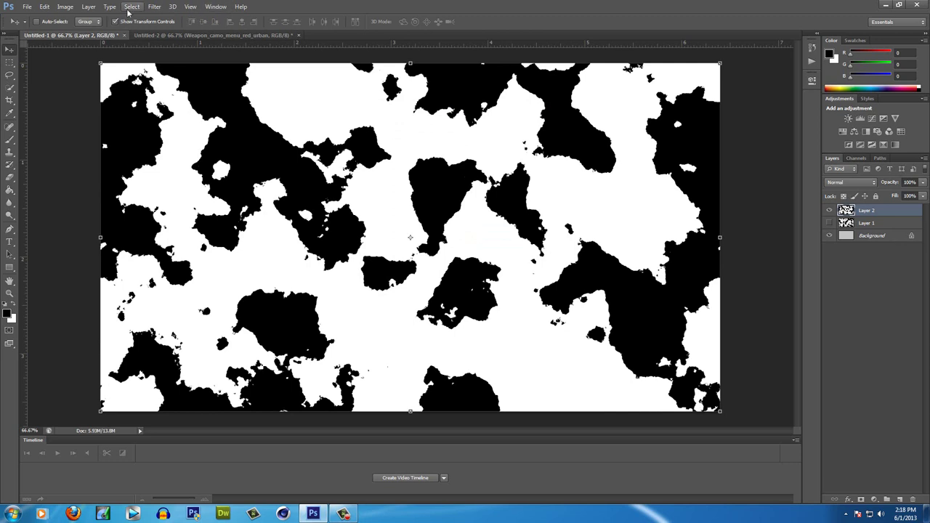
- Color Range-select the white areas, smooth the selection, delete them from Layer 2, and deselect
{"action": "left_click", "coordinate": [130, 7]}
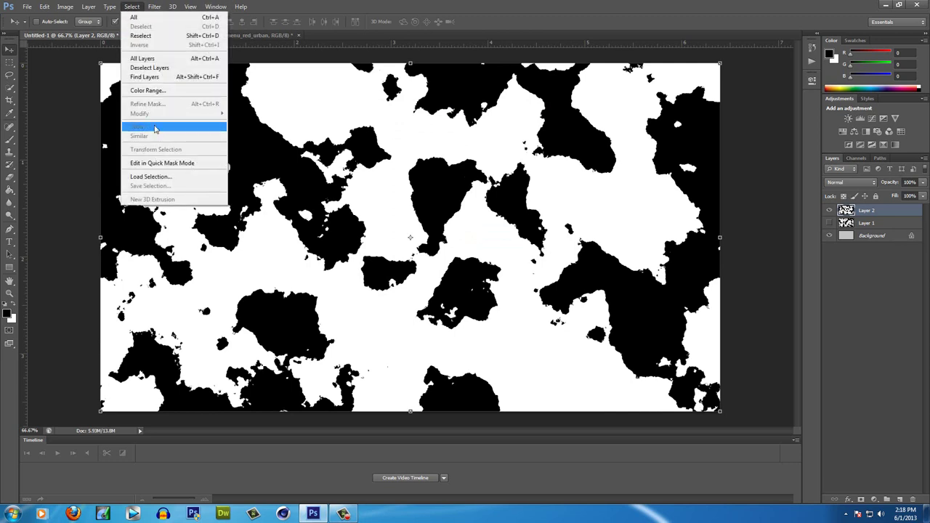
{"action": "left_click", "coordinate": [155, 91]}
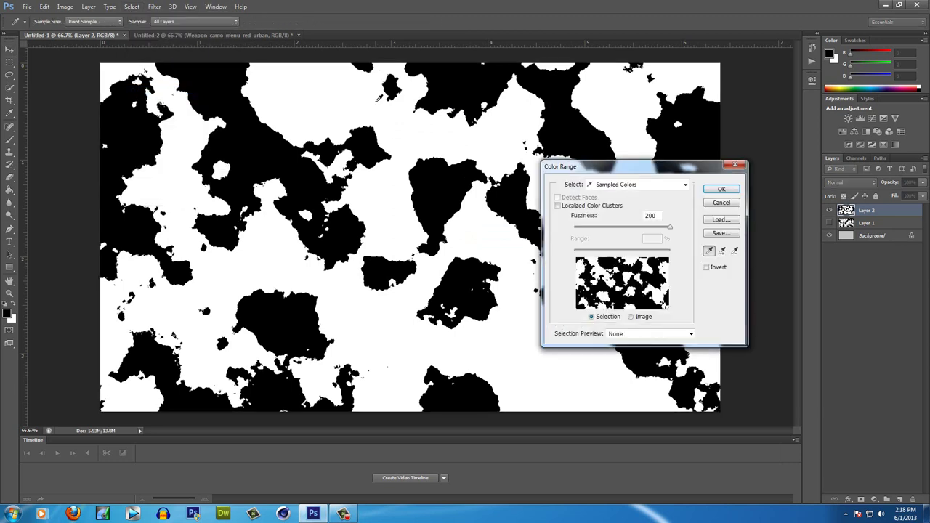
{"action": "left_click", "coordinate": [372, 97]}
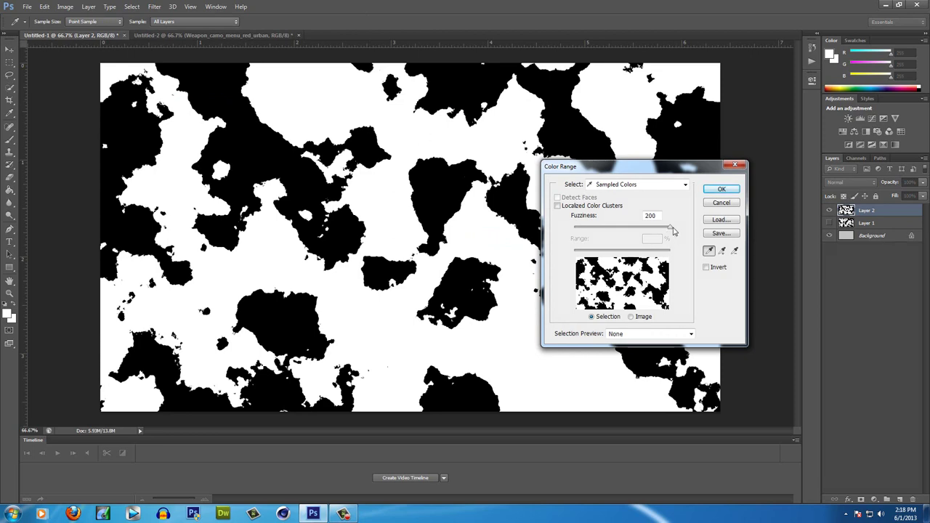
{"action": "left_click", "coordinate": [719, 189]}
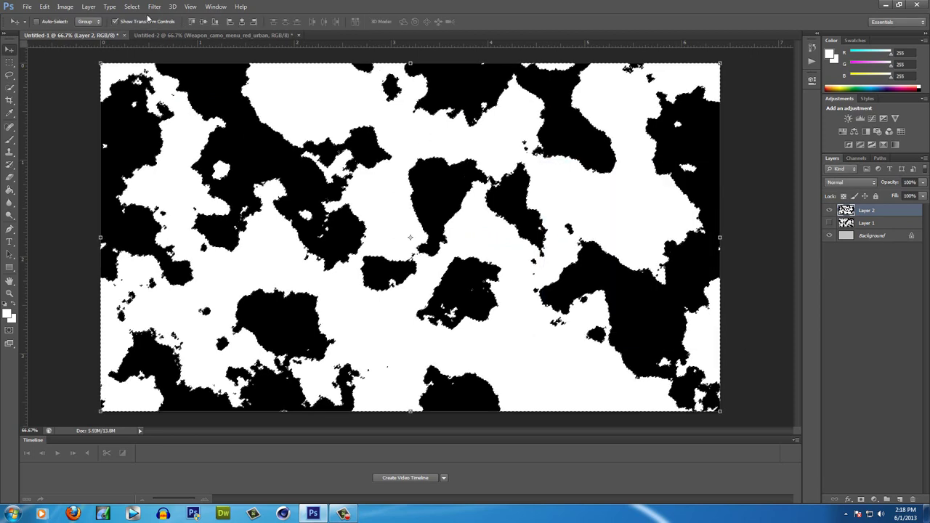
{"action": "left_click", "coordinate": [132, 7]}
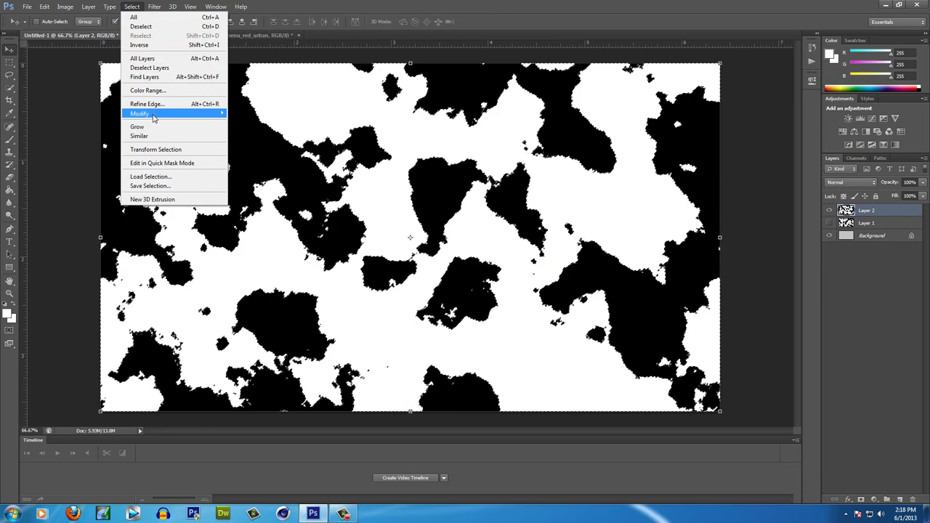
{"action": "mouse_move", "coordinate": [153, 114]}
{"action": "left_click", "coordinate": [247, 124]}
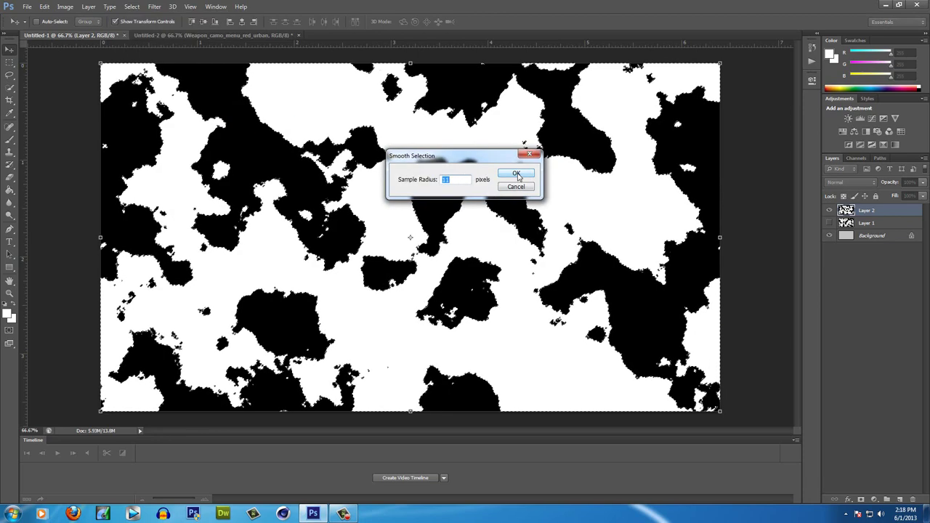
{"action": "left_click", "coordinate": [514, 173]}
{"action": "key", "text": "Delete"}
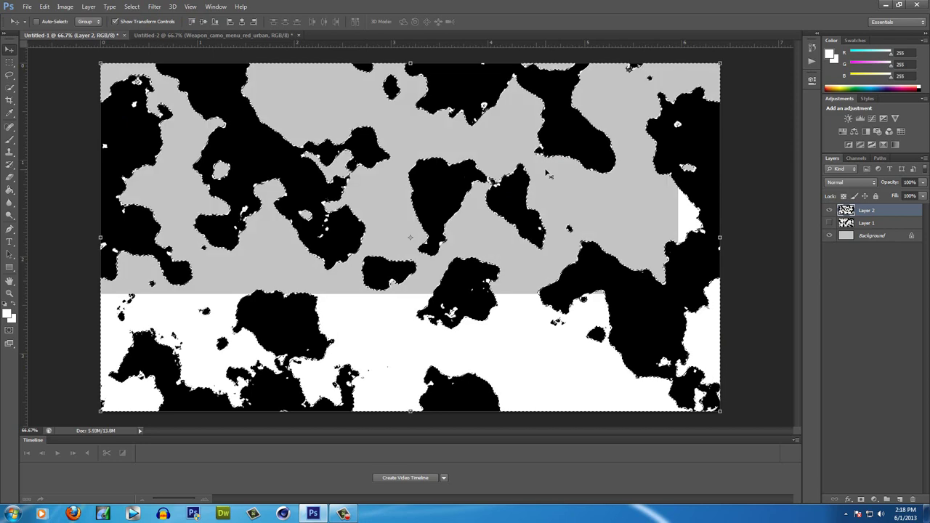
{"action": "key", "text": "ctrl+d"}
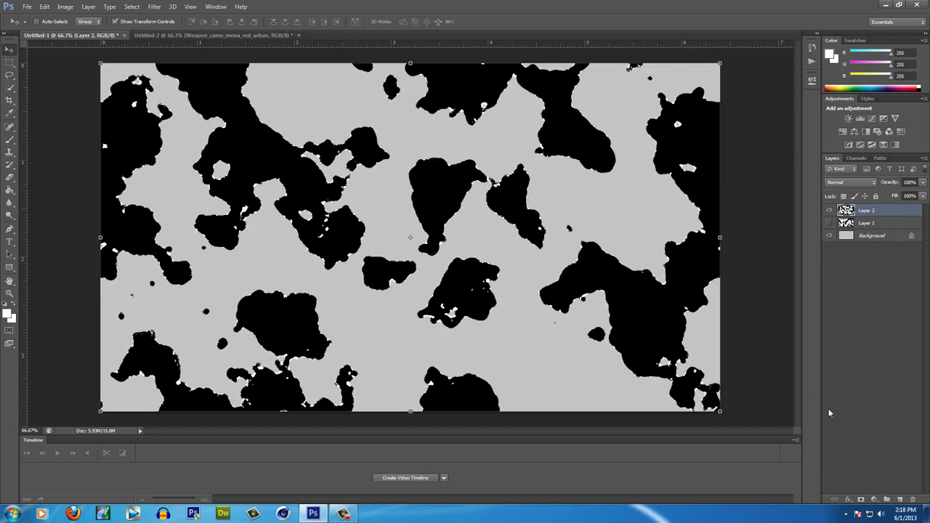
- Toggle visibility of Layers 1, 2 and 3 to compare the camo blob patterns
{"action": "left_click", "coordinate": [343, 515]}
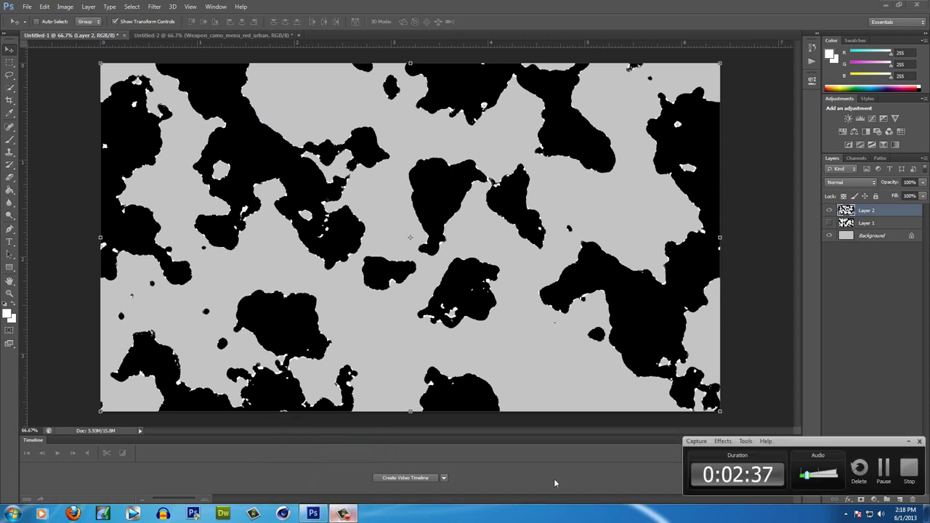
{"action": "left_click", "coordinate": [885, 471]}
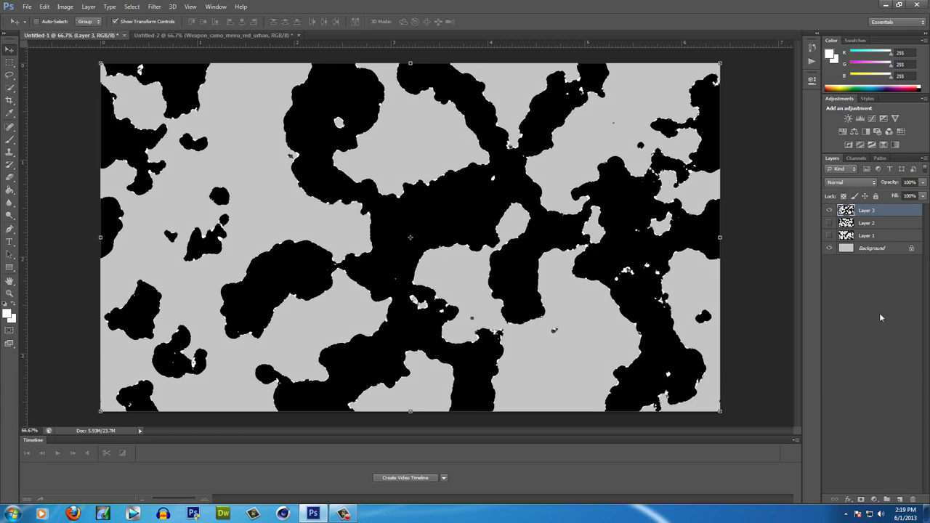
{"action": "left_click", "coordinate": [864, 224]}
{"action": "left_click", "coordinate": [867, 212]}
{"action": "left_click", "coordinate": [830, 224]}
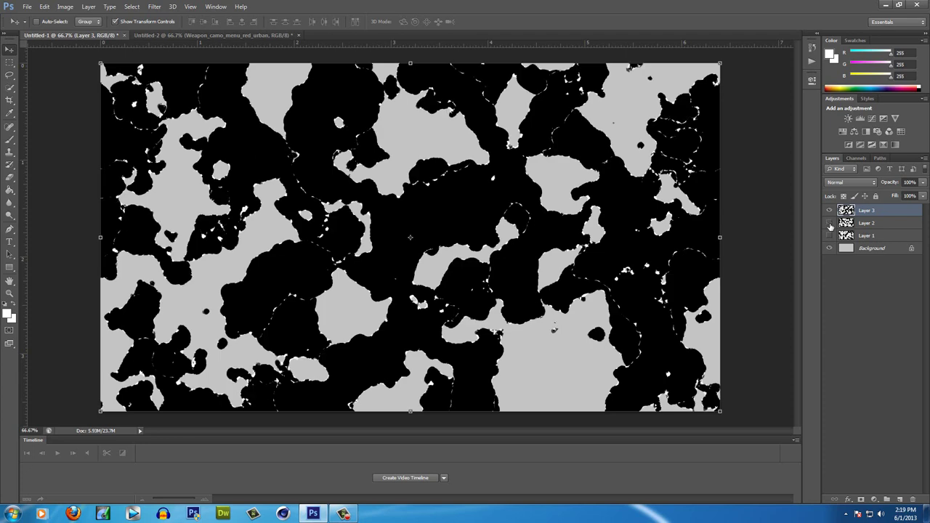
{"action": "left_click", "coordinate": [830, 224]}
{"action": "left_click", "coordinate": [830, 224]}
{"action": "left_click", "coordinate": [830, 236], "text": "alt"}
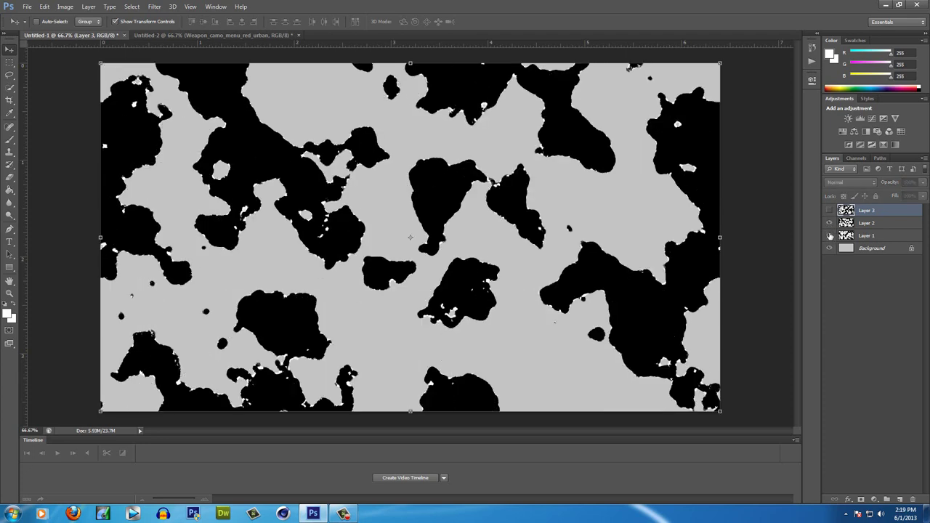
{"action": "left_click", "coordinate": [830, 236]}
{"action": "left_click", "coordinate": [830, 224]}
{"action": "left_click", "coordinate": [830, 223]}
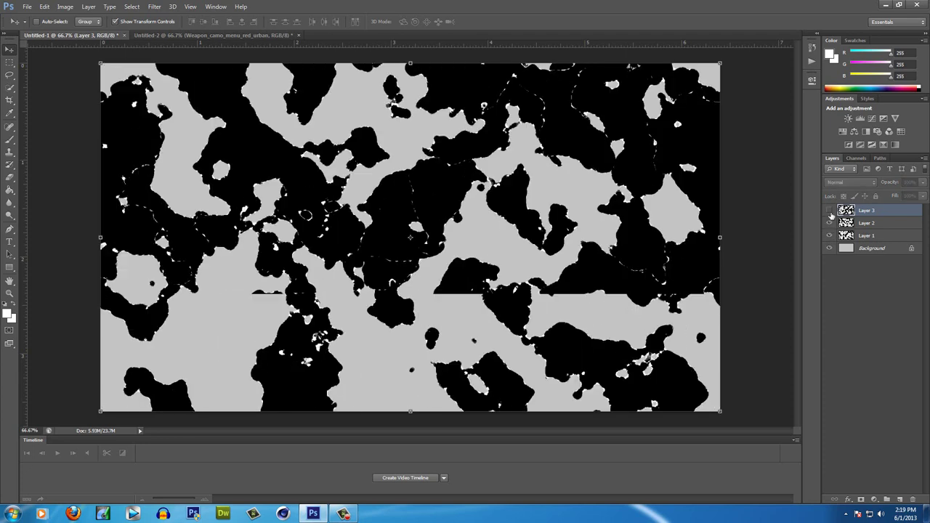
{"action": "left_click", "coordinate": [830, 224], "text": "alt"}
- Leave only Layer 1 visible and bring the Untitled-2 red camo reference forward
{"action": "left_click", "coordinate": [835, 236]}
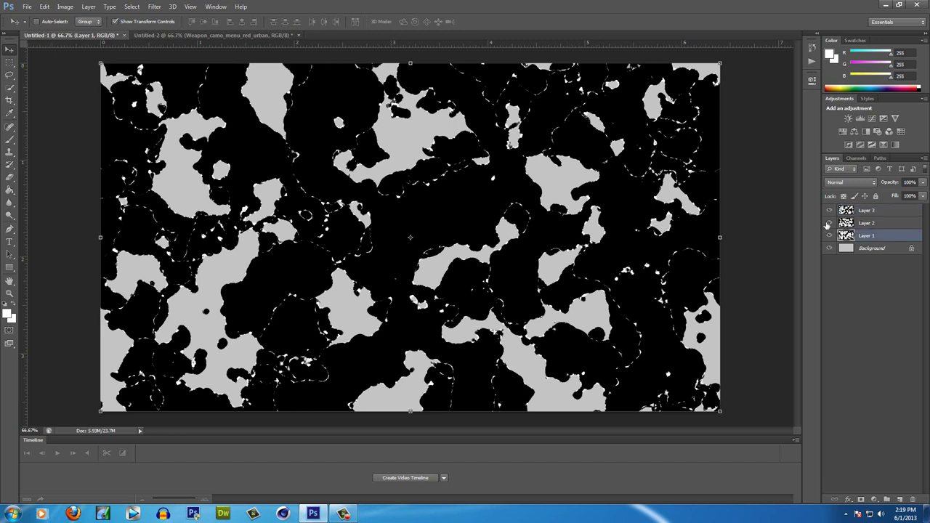
{"action": "left_click", "coordinate": [829, 223]}
{"action": "left_click", "coordinate": [829, 210]}
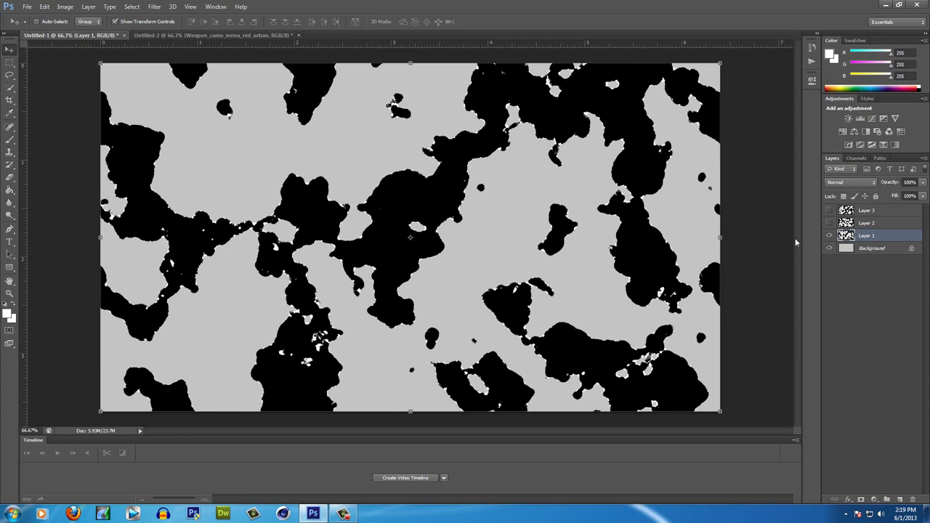
{"action": "left_click", "coordinate": [234, 36]}
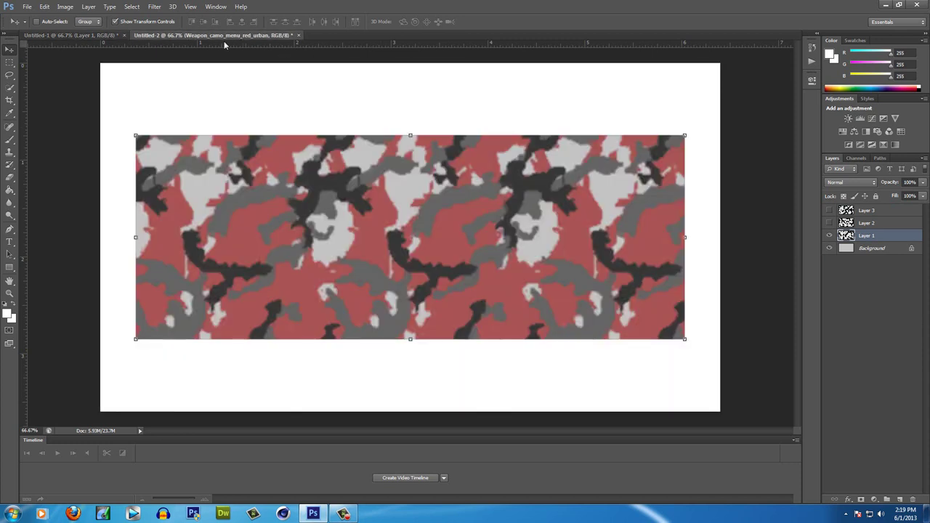
- Sample the medium grey from the red camo reference, then return to Untitled-1
{"action": "left_click", "coordinate": [10, 113]}
{"action": "left_click", "coordinate": [176, 171]}
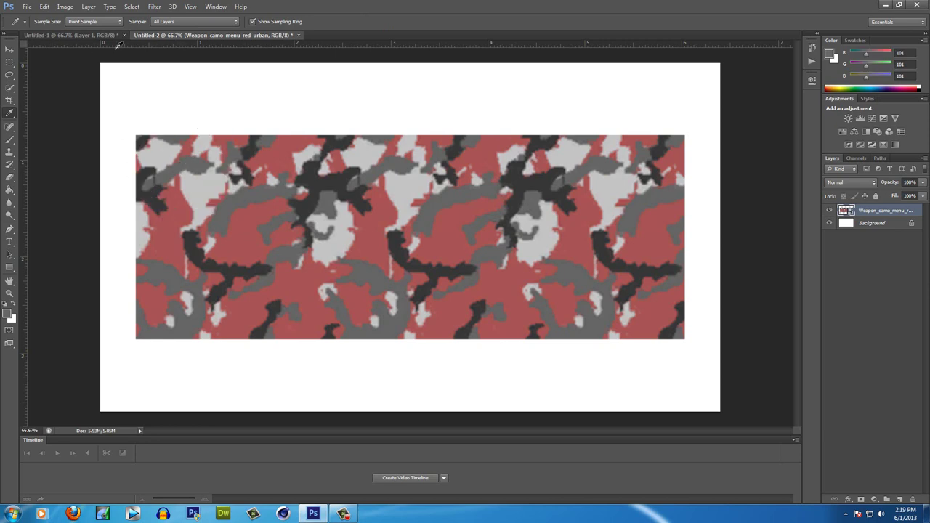
{"action": "left_click", "coordinate": [88, 35]}
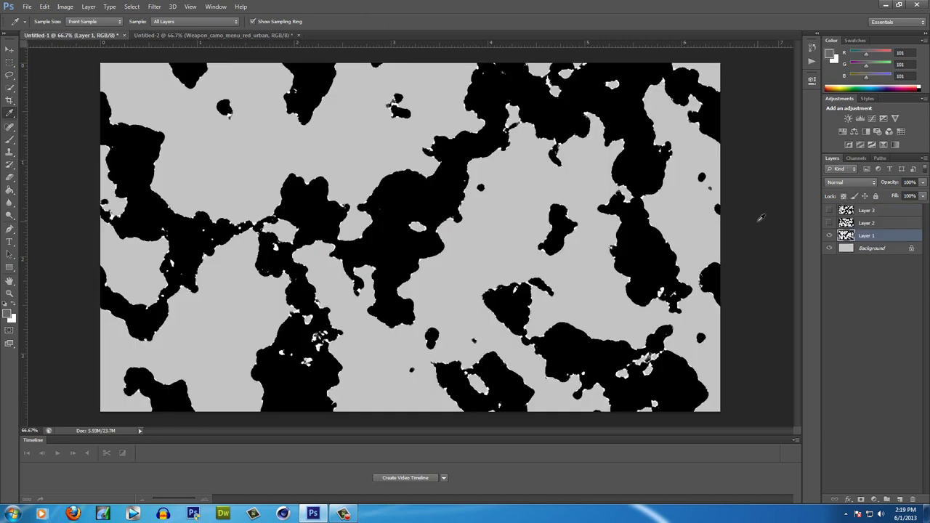
- Give Layer 1 a Color Overlay layer style in grey #656565
{"action": "double_click", "coordinate": [887, 235]}
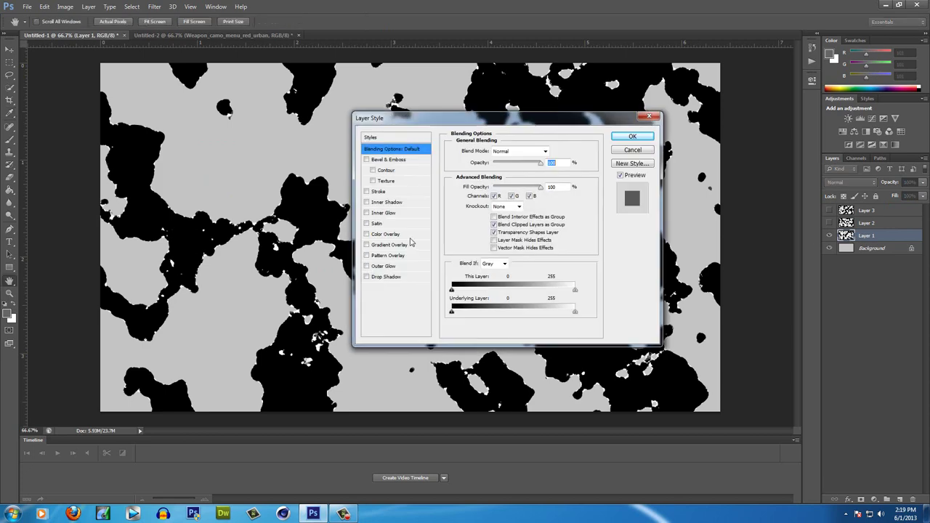
{"action": "left_click", "coordinate": [385, 234]}
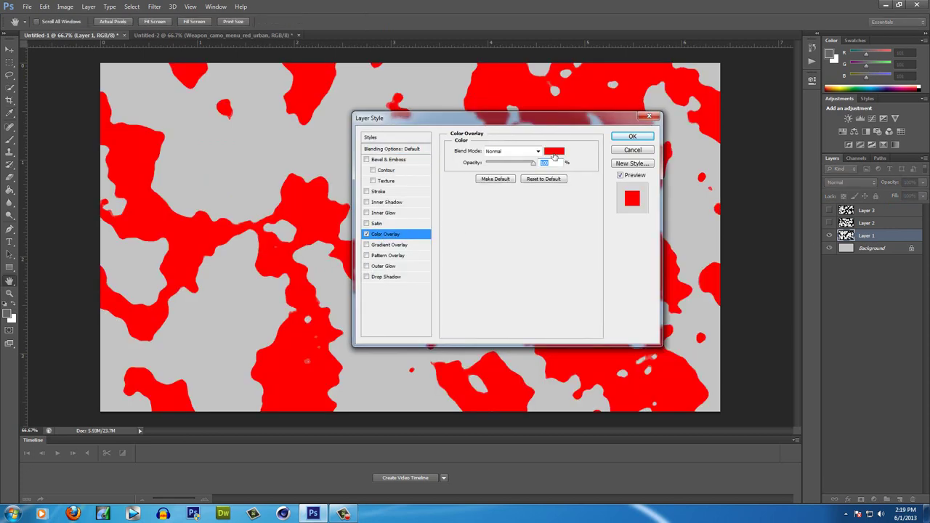
{"action": "left_click", "coordinate": [555, 152]}
{"action": "left_click", "coordinate": [10, 312]}
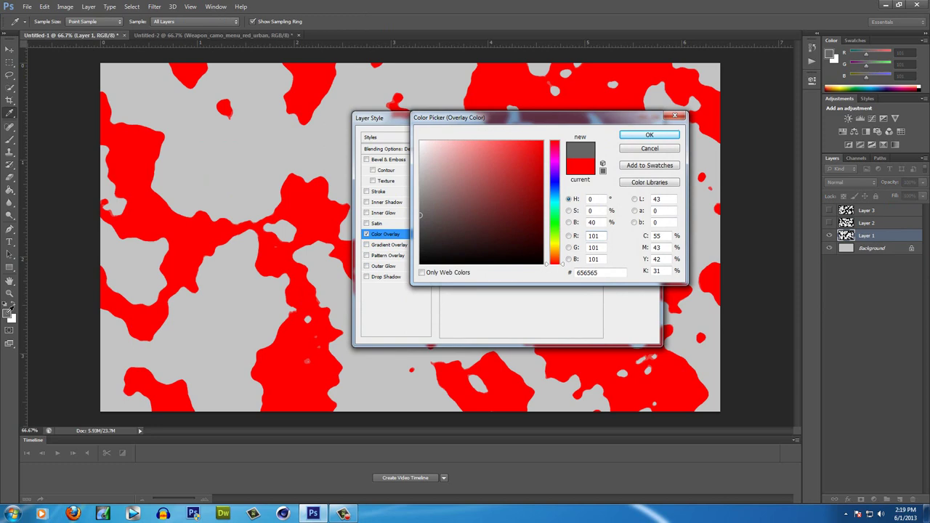
{"action": "left_click", "coordinate": [650, 135]}
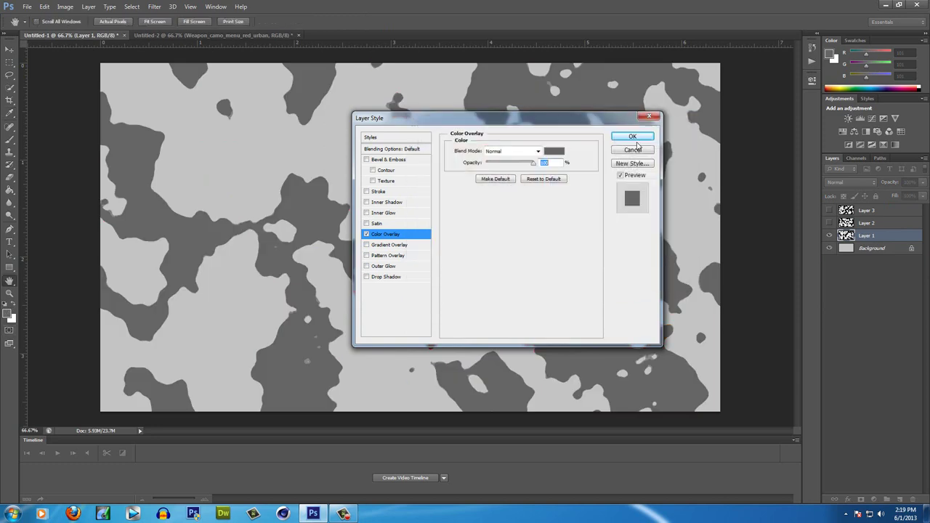
{"action": "left_click", "coordinate": [638, 142]}
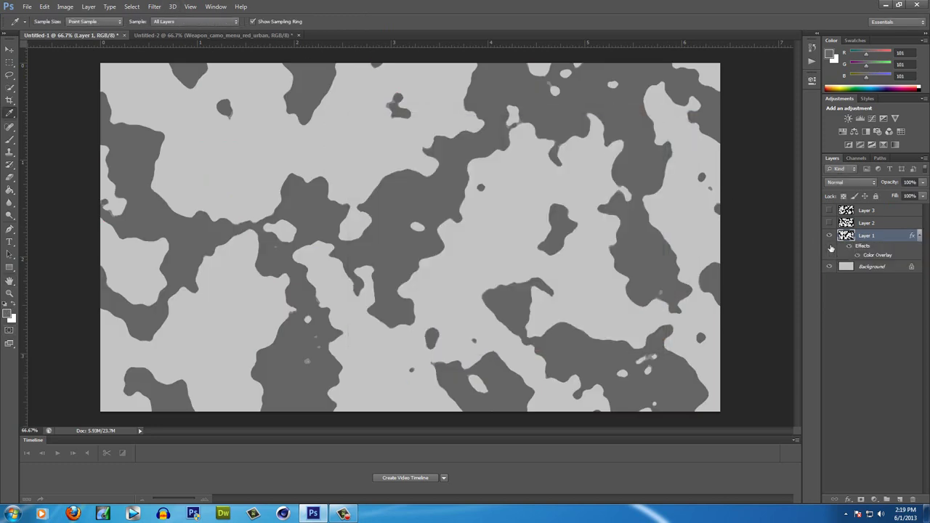
- Lock and hide Layer 1, then show Layer 2 and make it active
{"action": "left_click", "coordinate": [876, 196]}
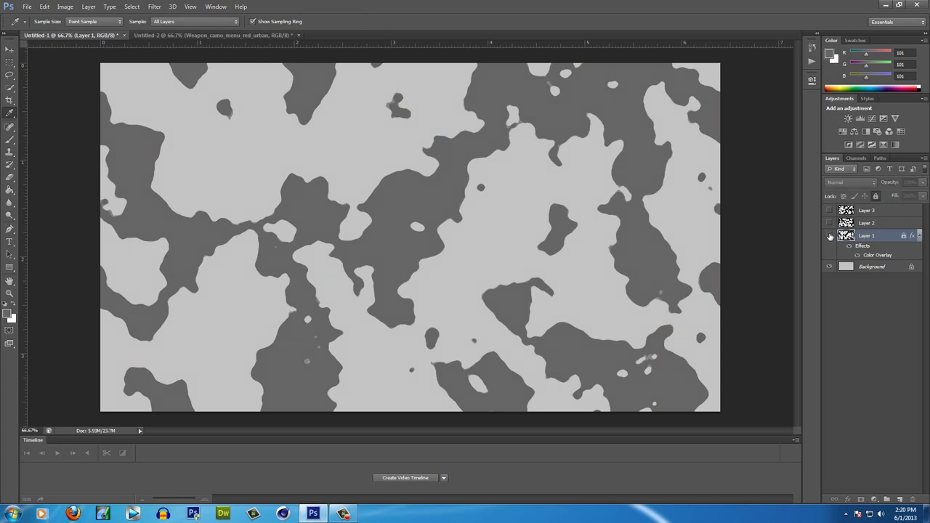
{"action": "left_click", "coordinate": [831, 237]}
{"action": "left_click", "coordinate": [829, 222]}
{"action": "left_click", "coordinate": [862, 225]}
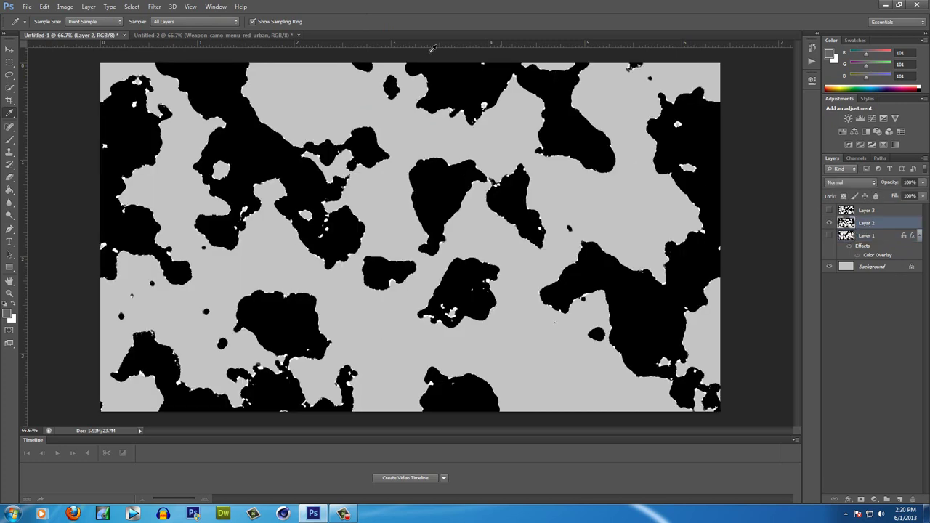
- Sample the dark charcoal #373637 from the red camo reference image
{"action": "left_click", "coordinate": [209, 35]}
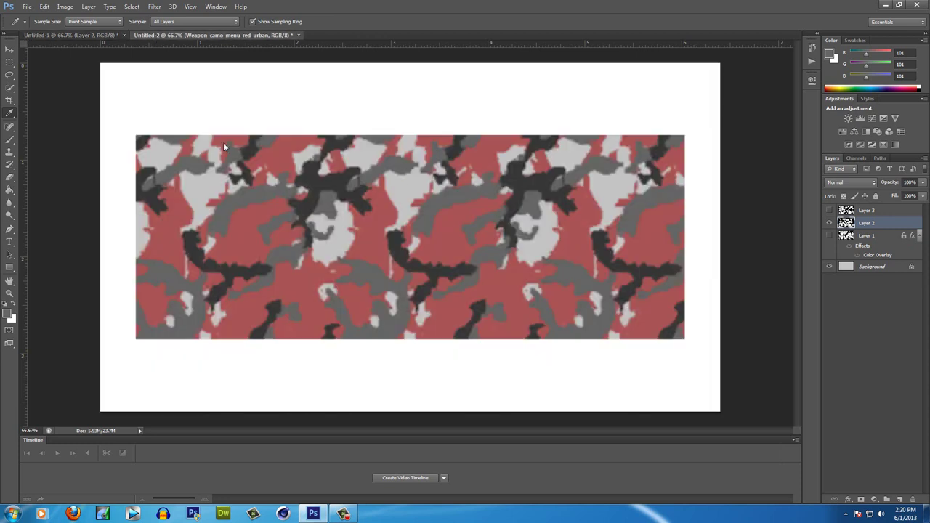
{"action": "left_click", "coordinate": [152, 189]}
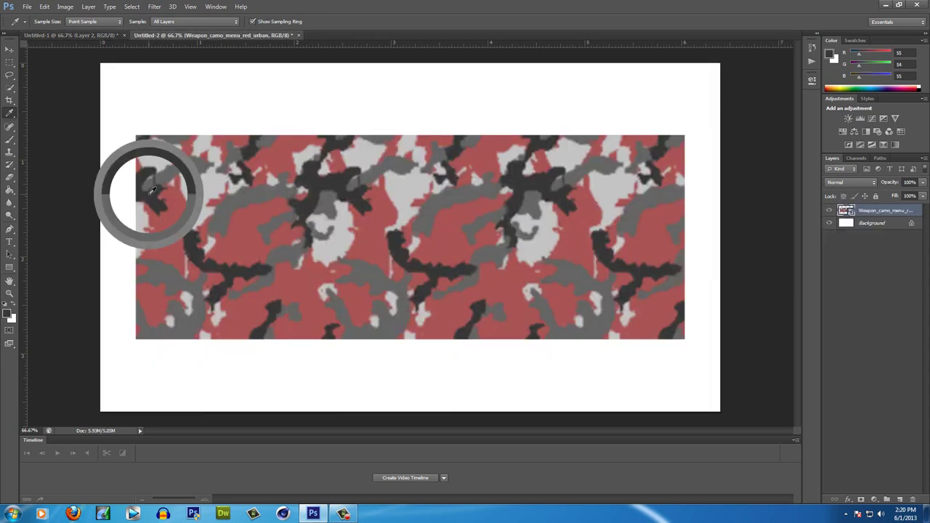
{"action": "left_click", "coordinate": [87, 34]}
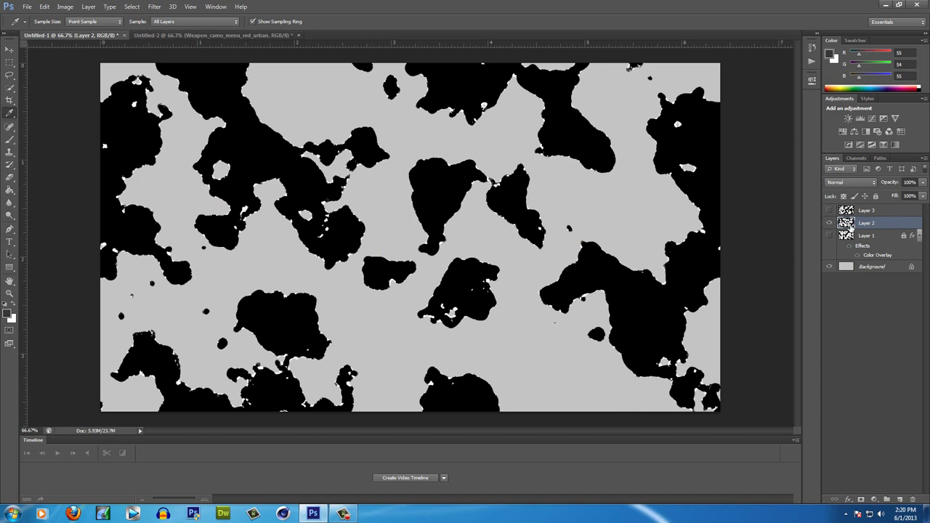
- Add a charcoal #373637 Color Overlay to Layer 2
{"action": "double_click", "coordinate": [849, 225]}
{"action": "left_click", "coordinate": [385, 234]}
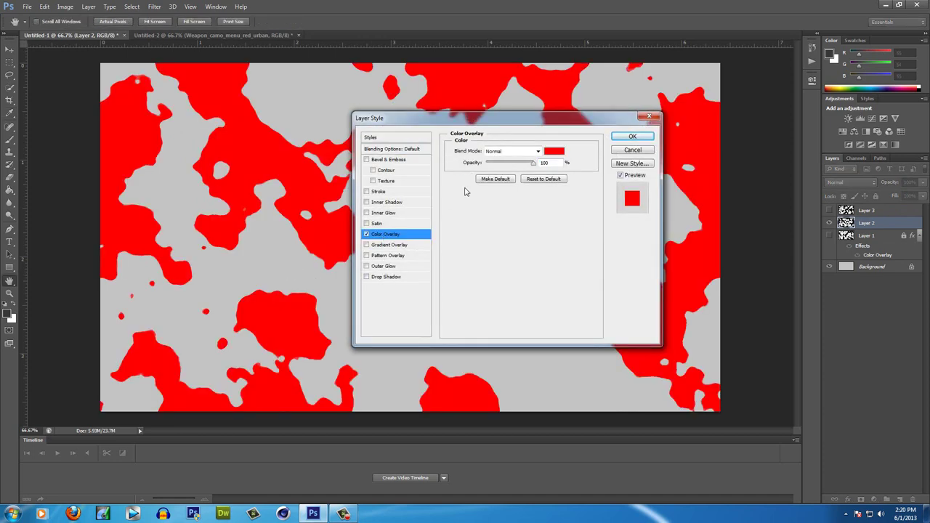
{"action": "left_click", "coordinate": [551, 154]}
{"action": "left_click", "coordinate": [9, 311]}
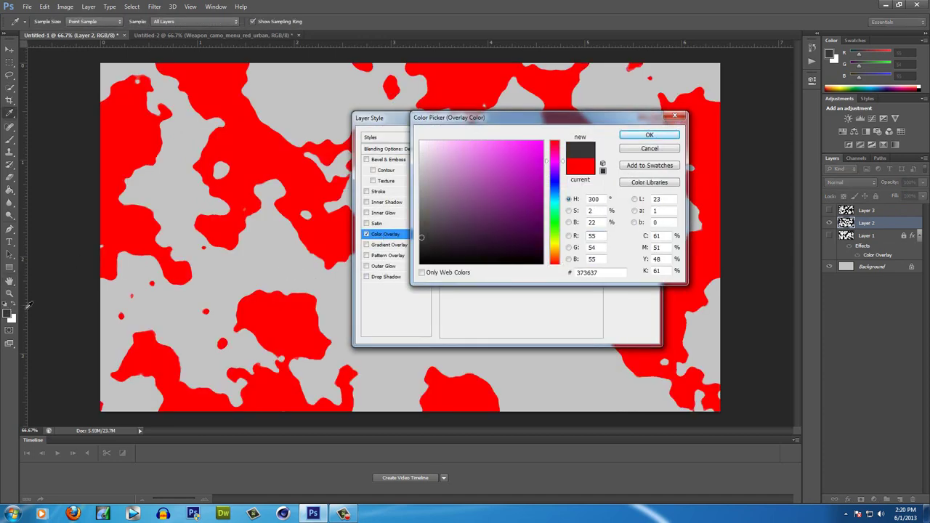
{"action": "left_click", "coordinate": [643, 142]}
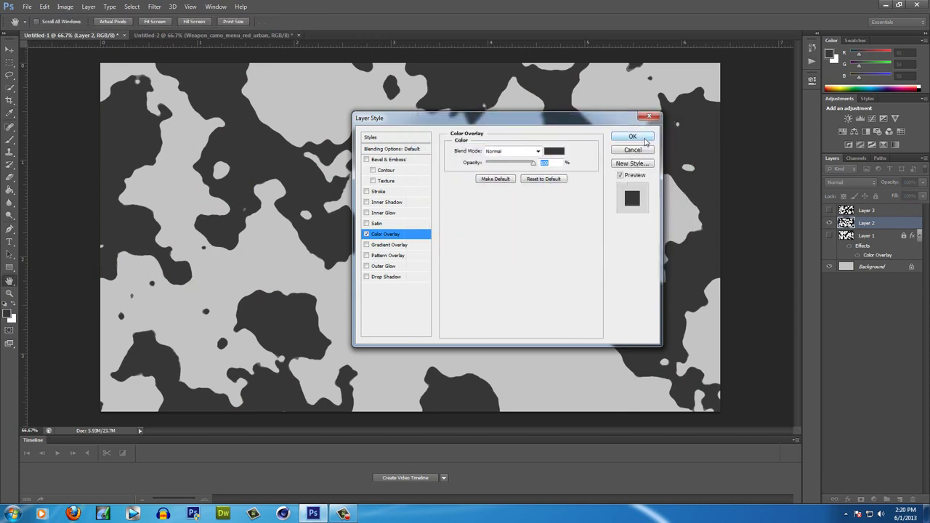
{"action": "left_click", "coordinate": [643, 141]}
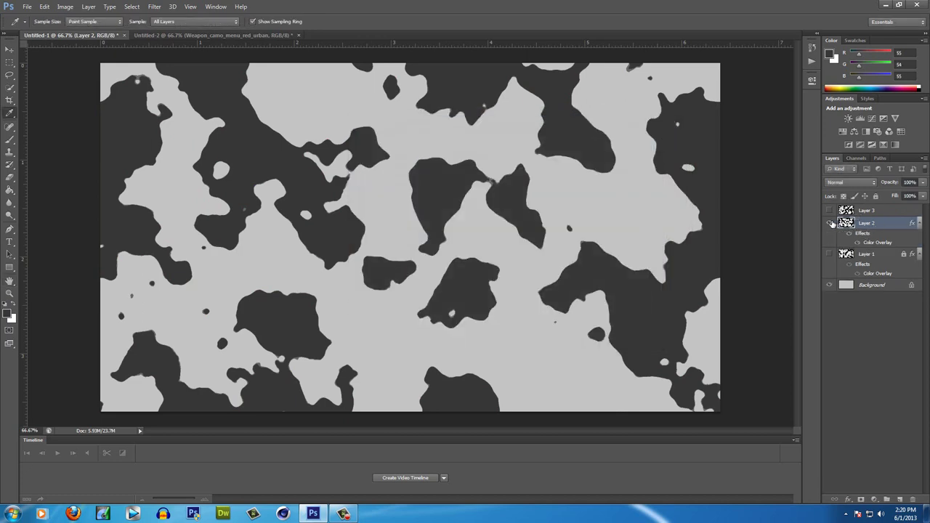
- Hide Layers 1 and 2, show Layer 3 and select it, keeping its name
{"action": "left_click", "coordinate": [830, 254]}
{"action": "left_click", "coordinate": [830, 254]}
{"action": "left_click", "coordinate": [830, 223]}
{"action": "left_click", "coordinate": [830, 211]}
{"action": "double_click", "coordinate": [867, 210]}
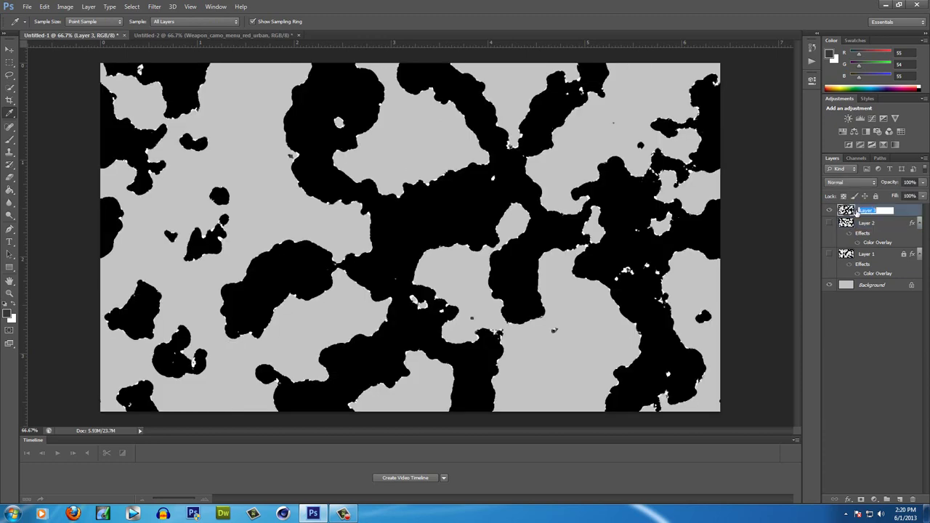
{"action": "key", "text": "Return"}
- Give Layer 3 a blue #4f5388 Color Overlay, then show Layers 2 and 1 again
{"action": "double_click", "coordinate": [890, 213]}
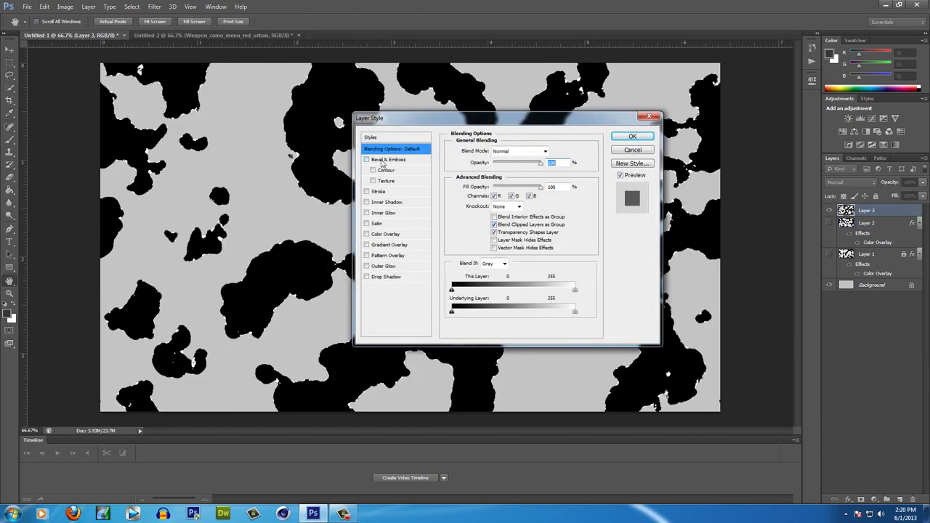
{"action": "left_click", "coordinate": [384, 234]}
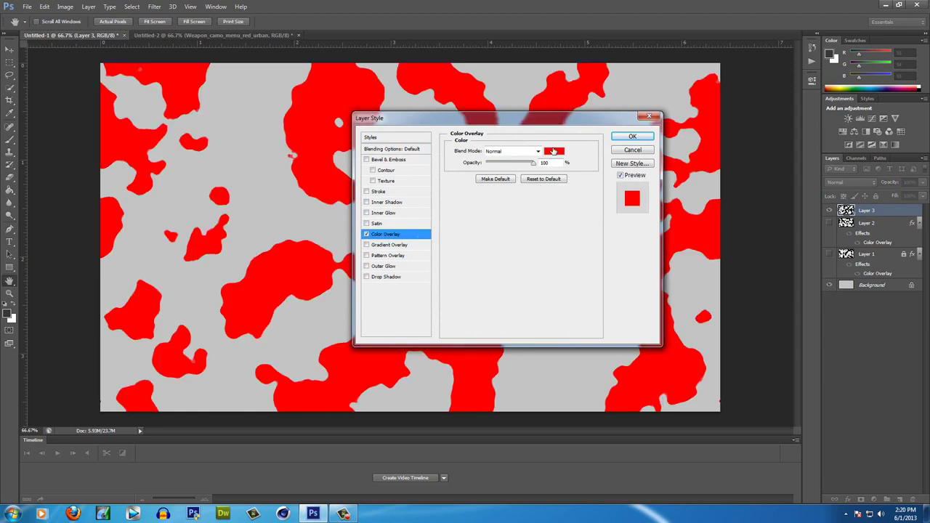
{"action": "left_click", "coordinate": [554, 151]}
{"action": "left_click", "coordinate": [554, 183]}
{"action": "left_click", "coordinate": [519, 191]}
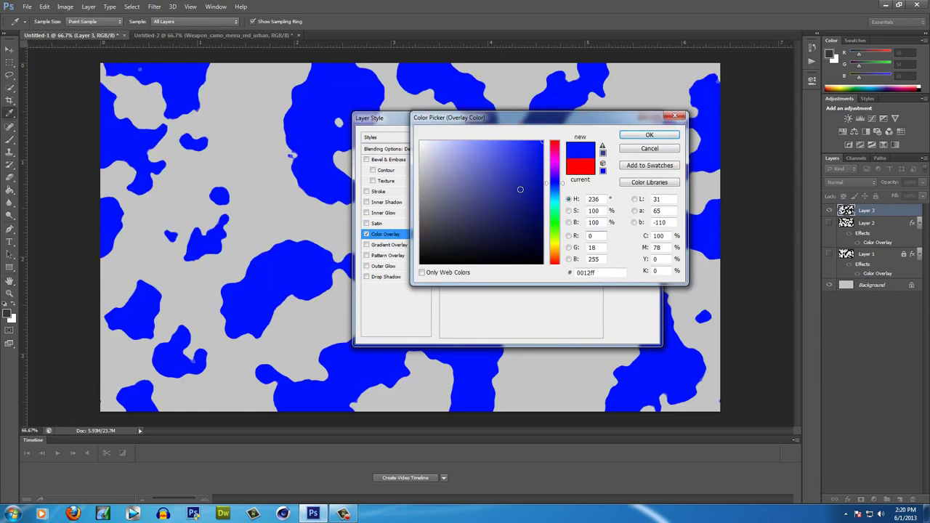
{"action": "left_click", "coordinate": [486, 212]}
{"action": "left_click_drag", "start_coordinate": [486, 211], "coordinate": [471, 199]}
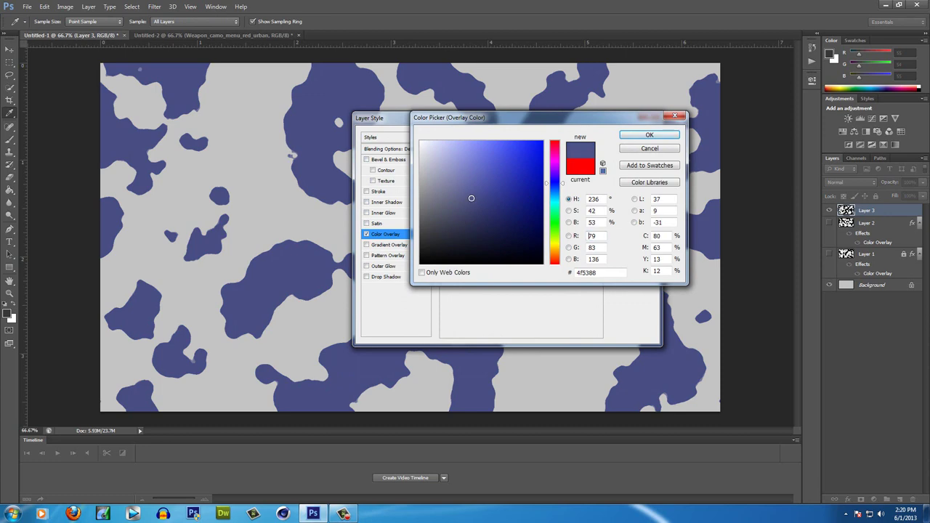
{"action": "left_click", "coordinate": [649, 136]}
{"action": "left_click", "coordinate": [634, 138]}
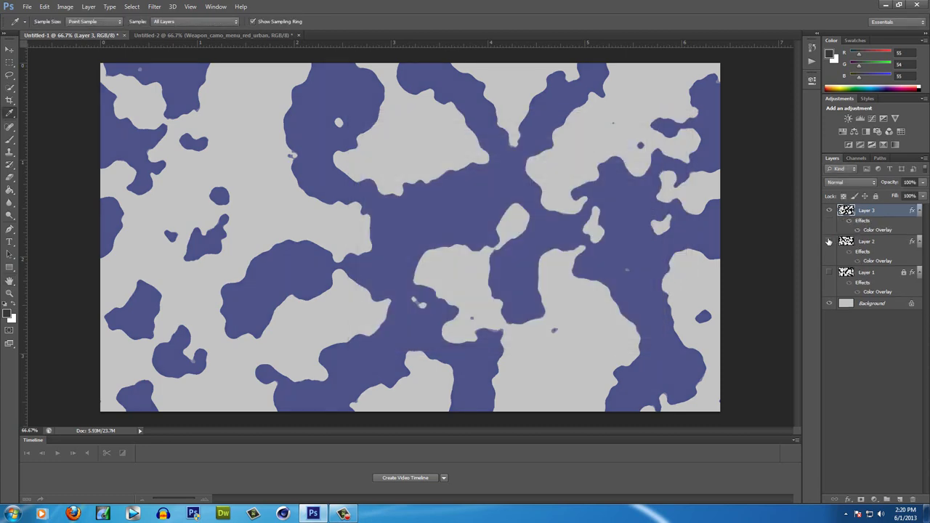
{"action": "left_click", "coordinate": [830, 241]}
{"action": "left_click", "coordinate": [829, 271]}
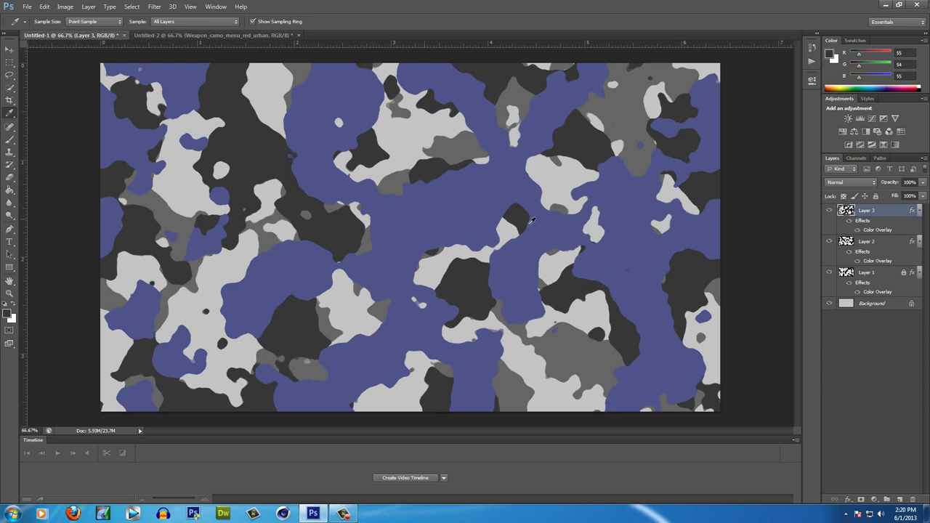
- Collapse the effects lists of Layers 3, 2 and 1
{"action": "left_click", "coordinate": [920, 217]}
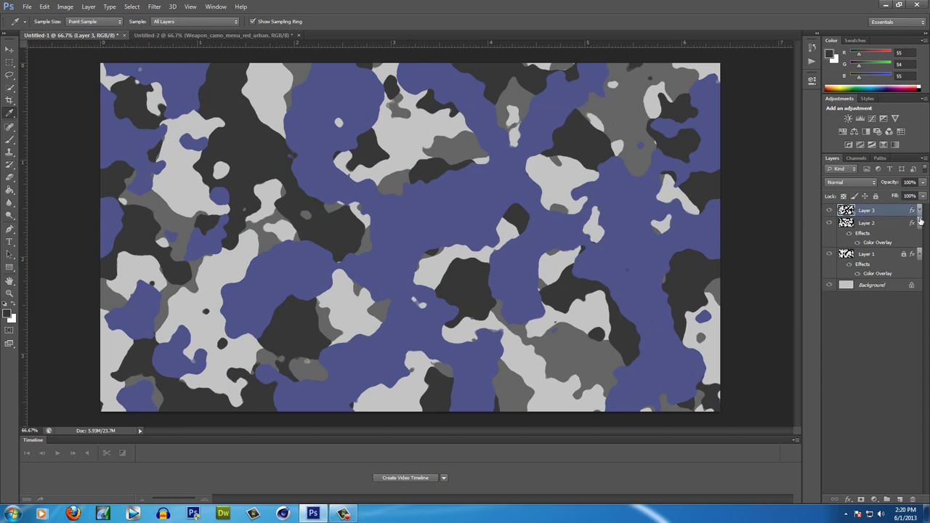
{"action": "left_click", "coordinate": [920, 225]}
{"action": "left_click", "coordinate": [920, 236]}
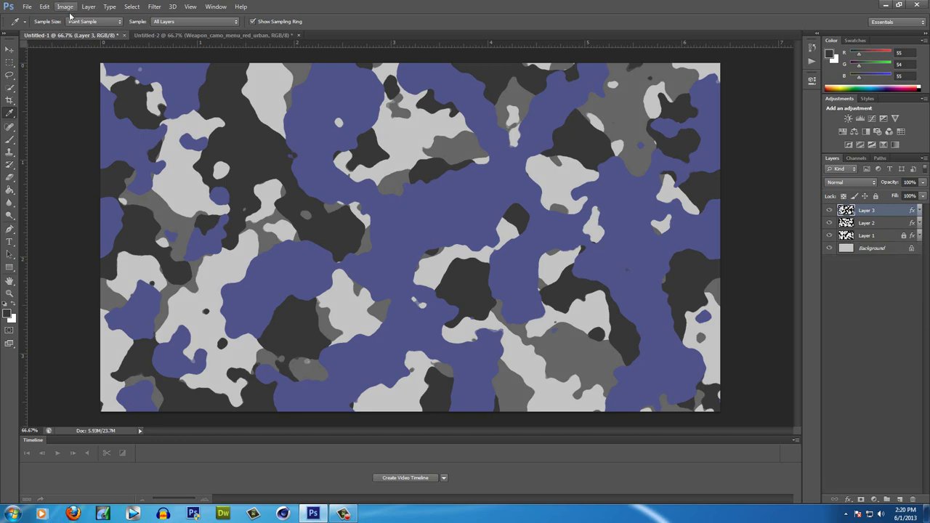
- Move Layer 1 to the top of the stack and Layer 2 above Layer 3
{"action": "left_click", "coordinate": [9, 50]}
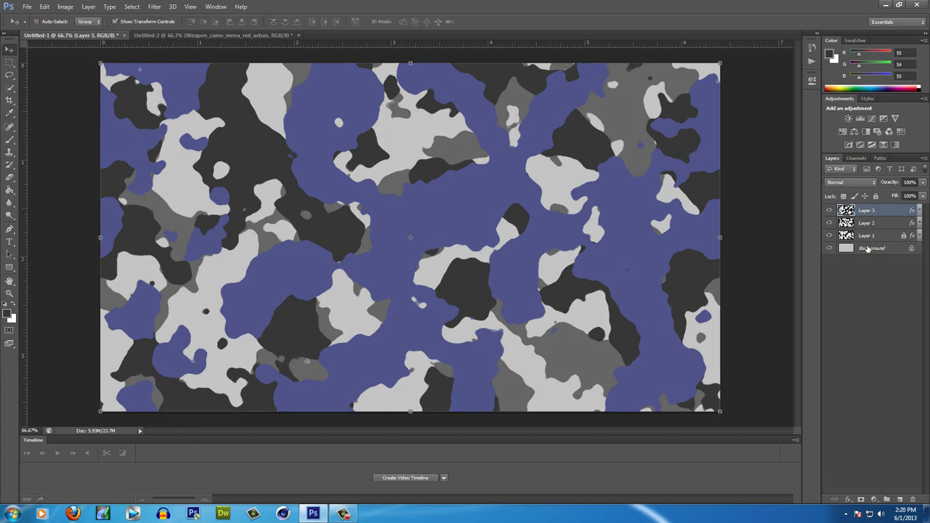
{"action": "mouse_move", "coordinate": [870, 238]}
{"action": "left_mouse_down"}
{"action": "mouse_move", "coordinate": [869, 219]}
{"action": "mouse_move", "coordinate": [869, 230]}
{"action": "left_mouse_up"}
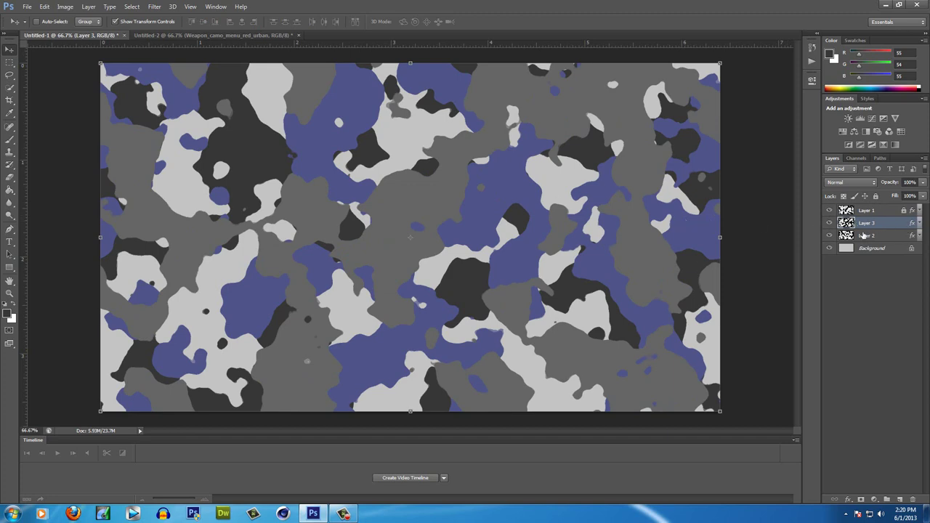
{"action": "left_click_drag", "start_coordinate": [864, 235], "coordinate": [868, 218]}
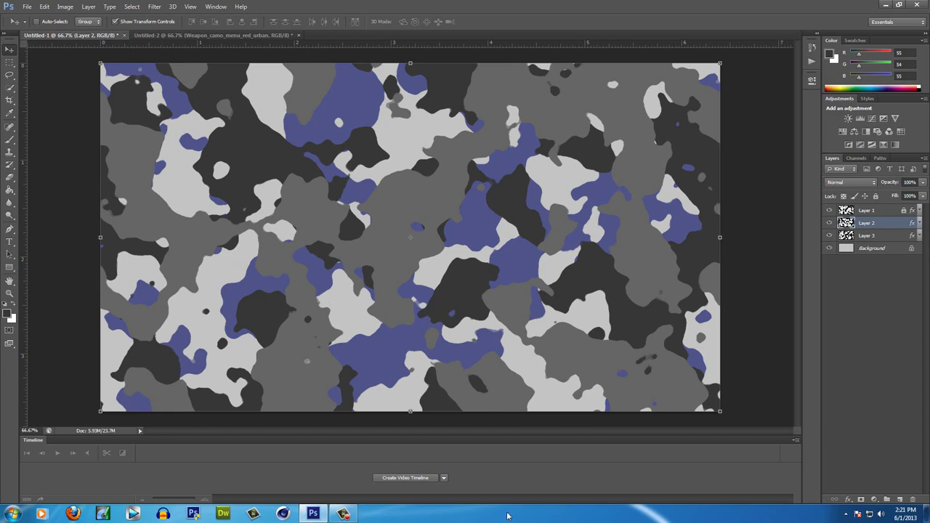
{"action": "left_click", "coordinate": [344, 515]}
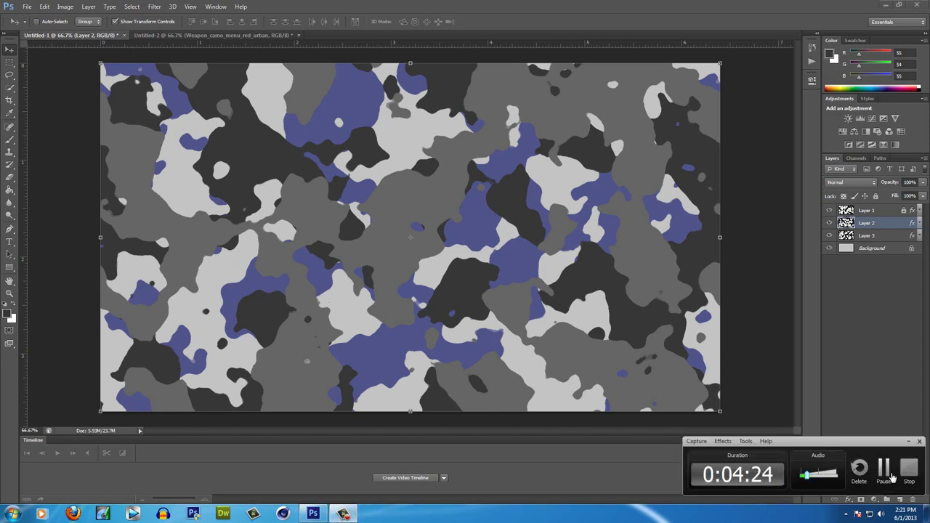